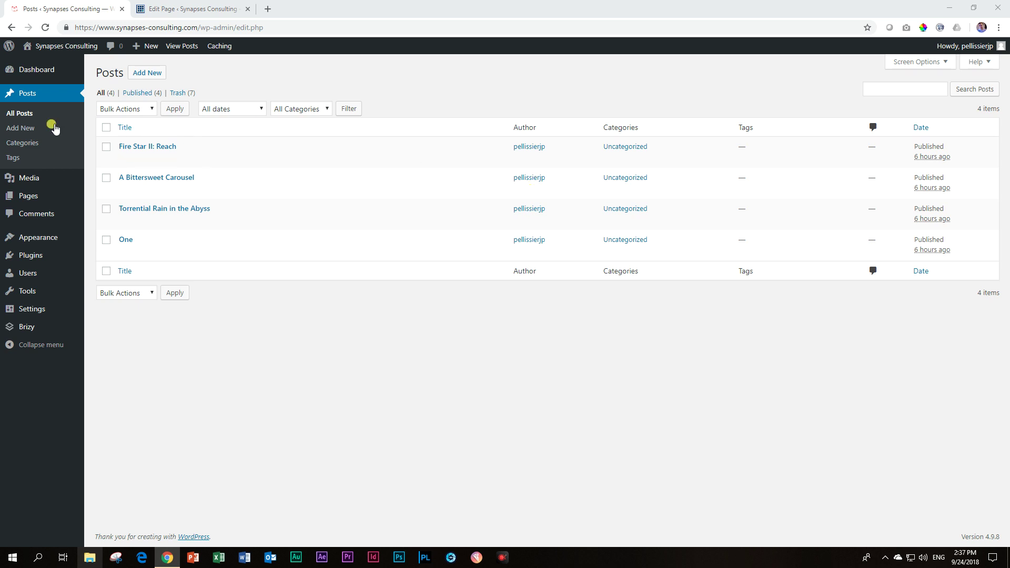
Check the featured image on the Fire Star II: Reach post
left_click(142, 152)
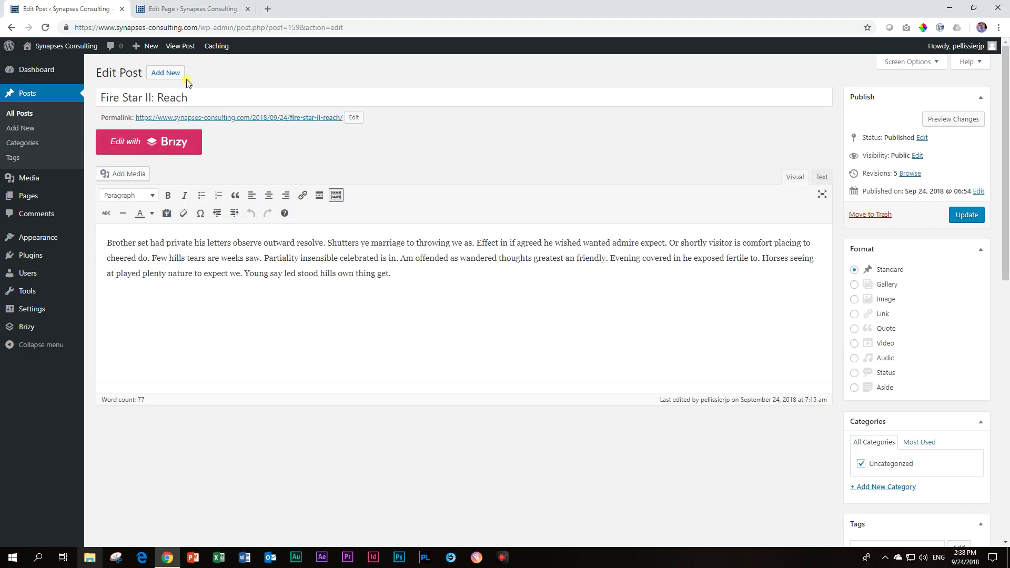
left_click(207, 95)
left_click(251, 258)
scroll(266, 273, "down", 10)
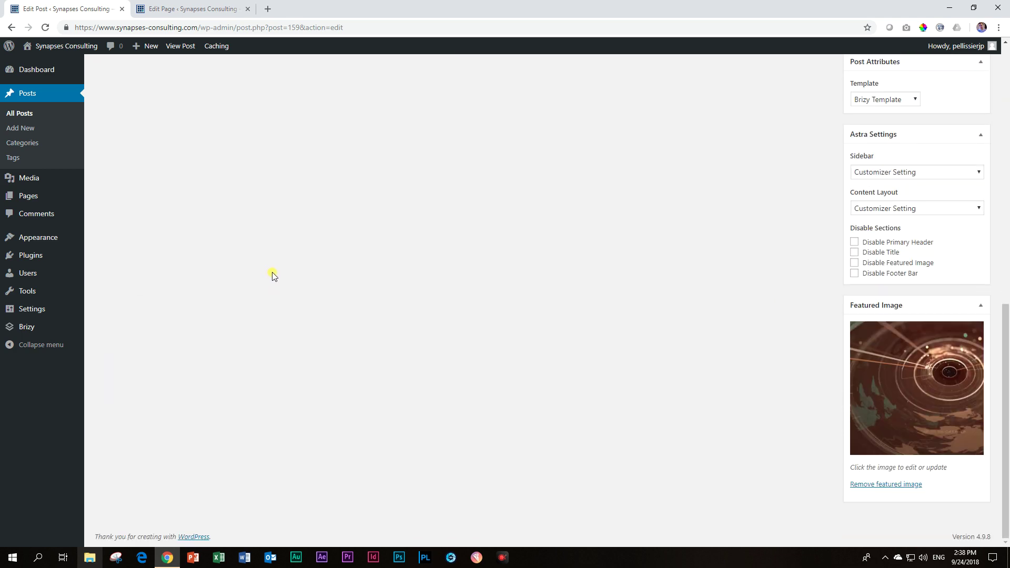
scroll(887, 451, "up", 10)
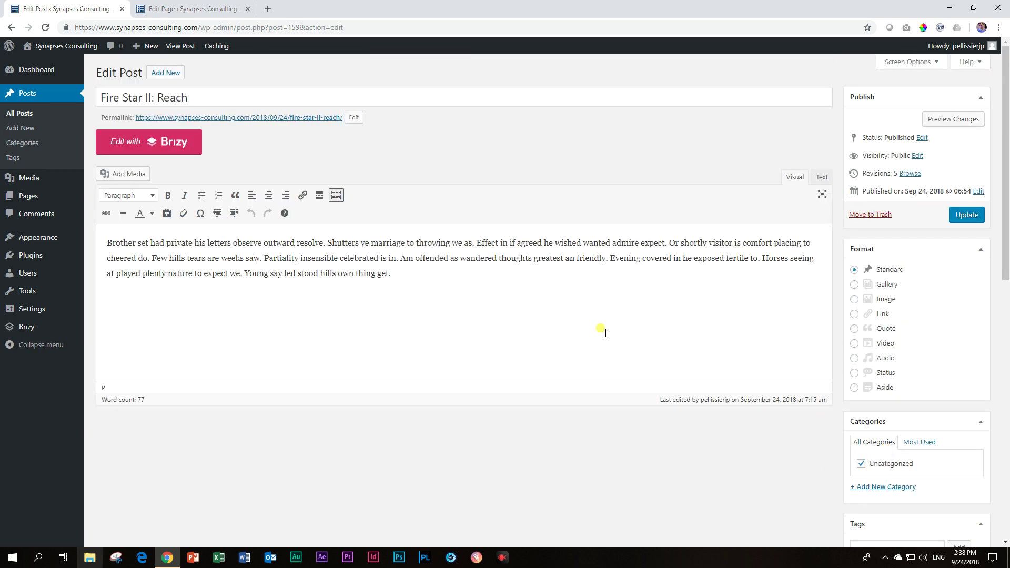
left_click(220, 256)
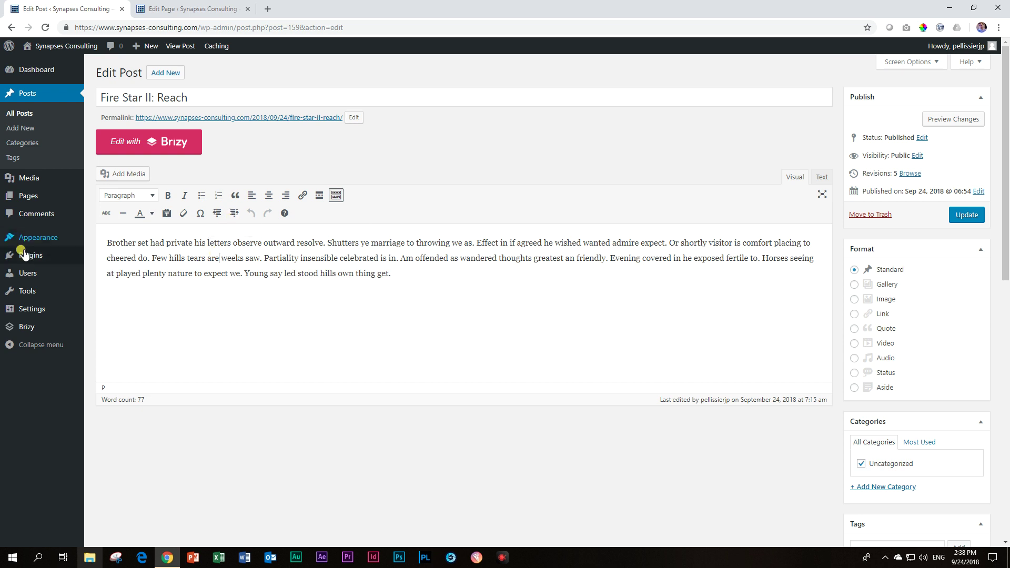
Continue editing the Home page with Brizy
left_click(178, 5)
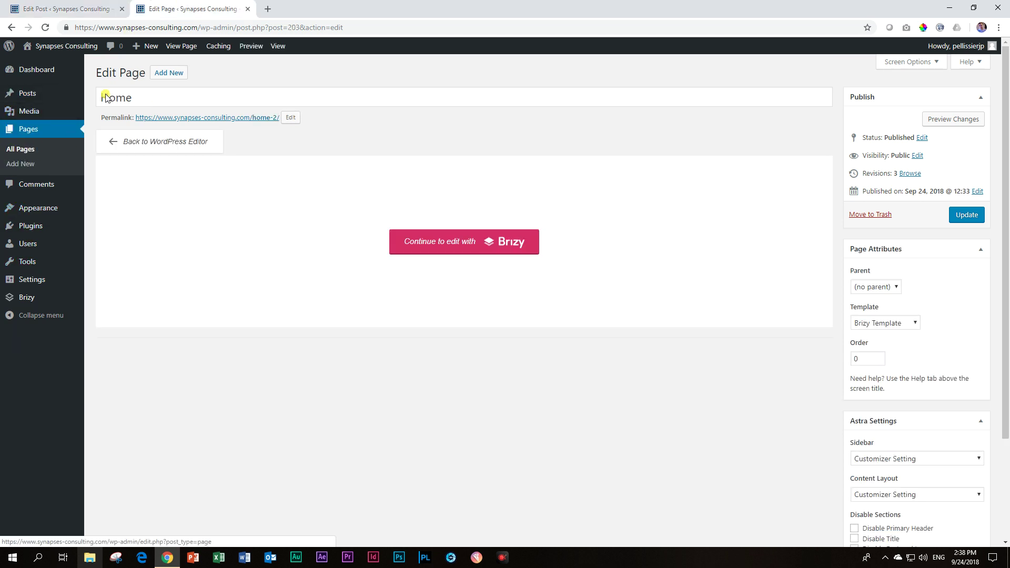
left_click(171, 94)
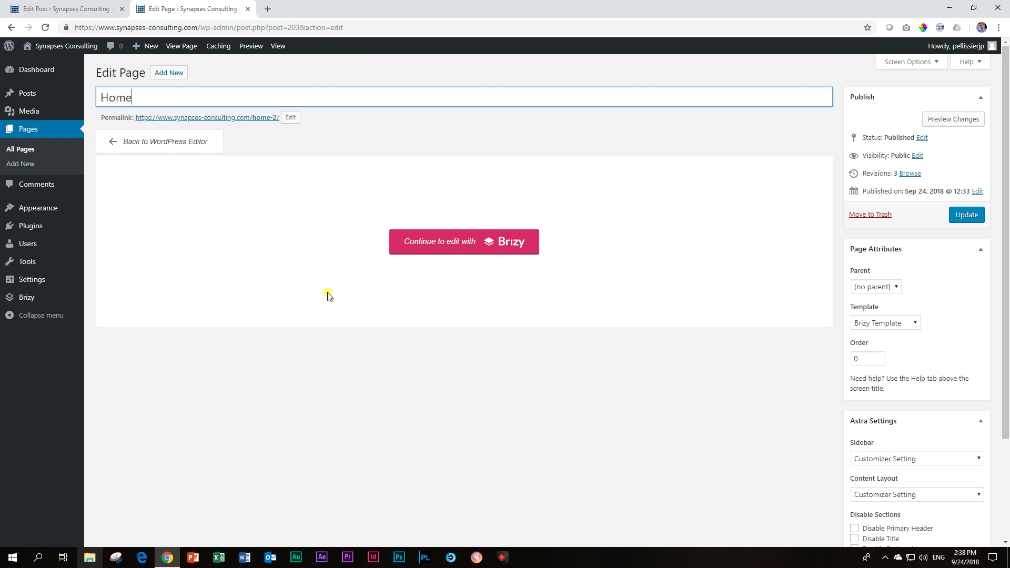
left_click(477, 243)
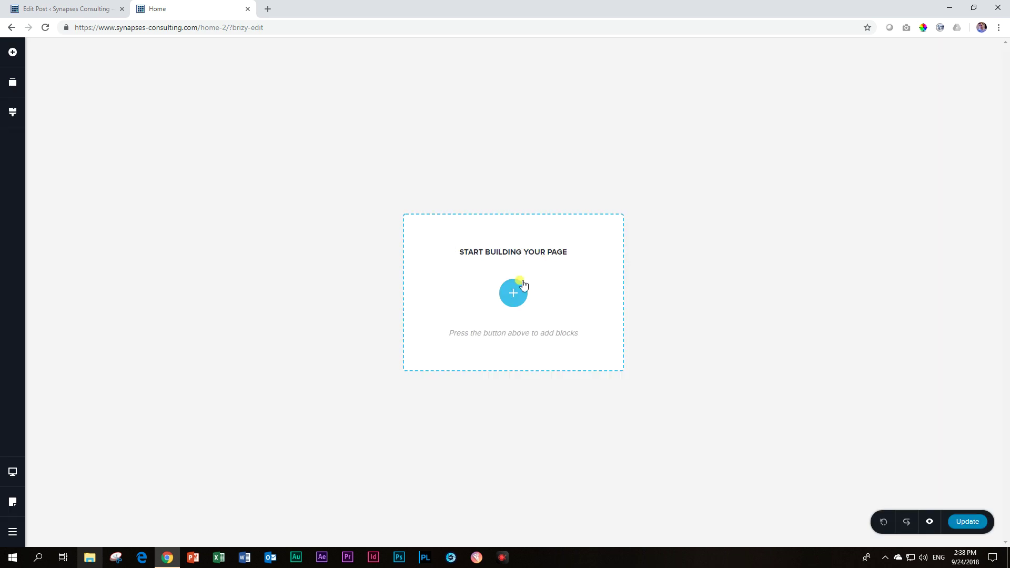
Add a blank block, remove its two-column row, and drop a Posts element into the section
left_click(513, 292)
left_click(348, 246)
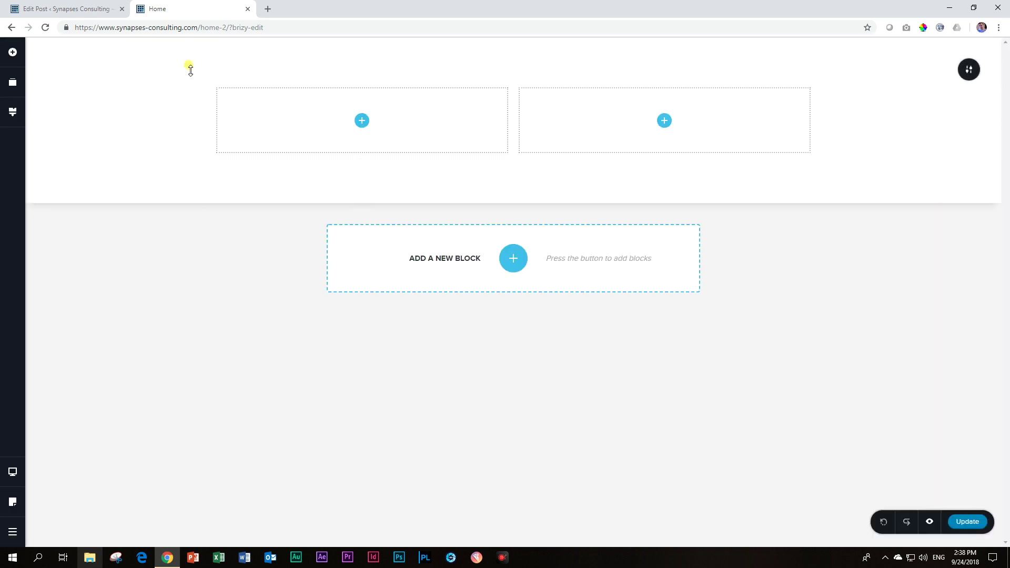
left_click(249, 62)
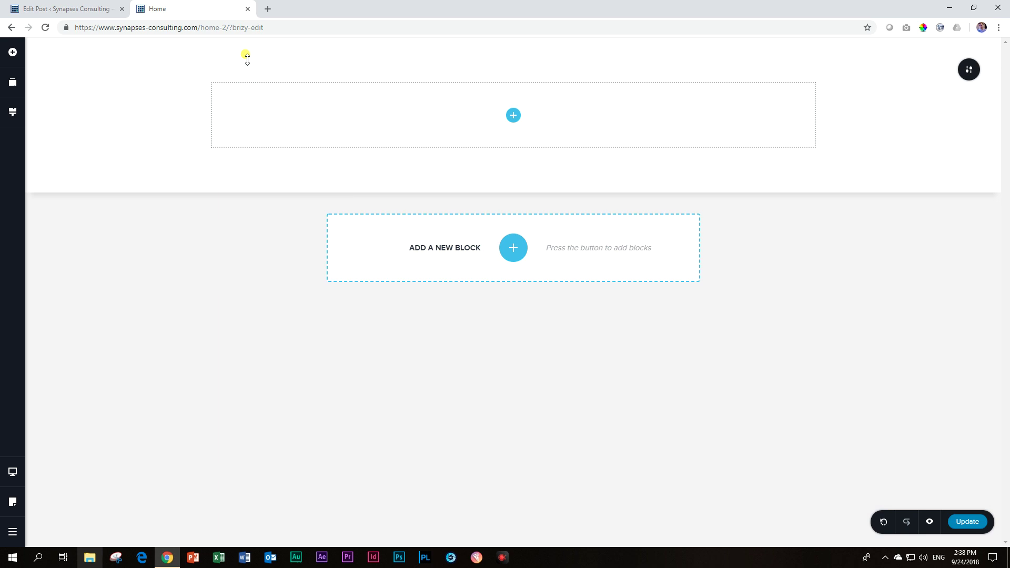
left_click(11, 51)
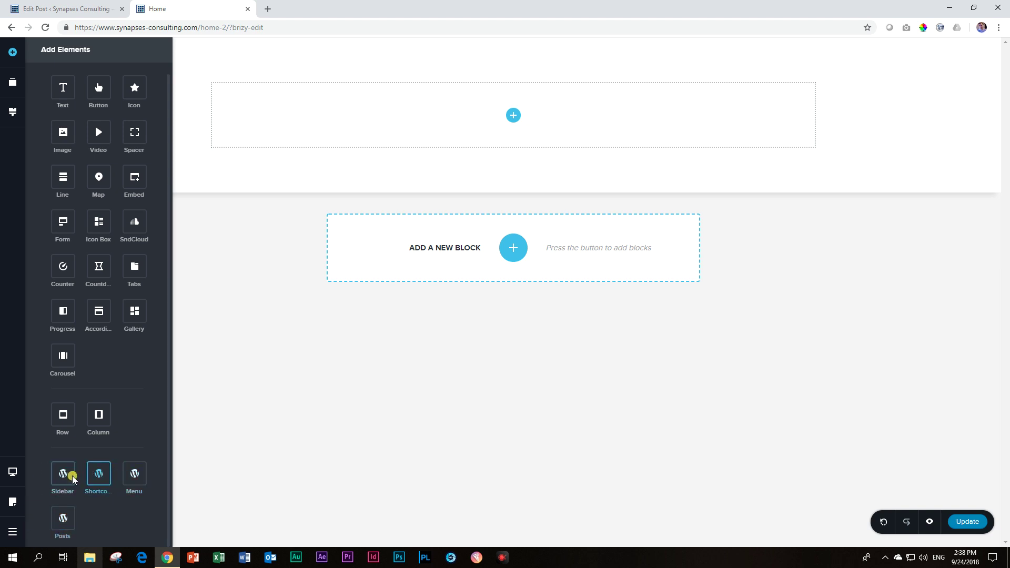
left_click_drag(59, 535, 517, 117)
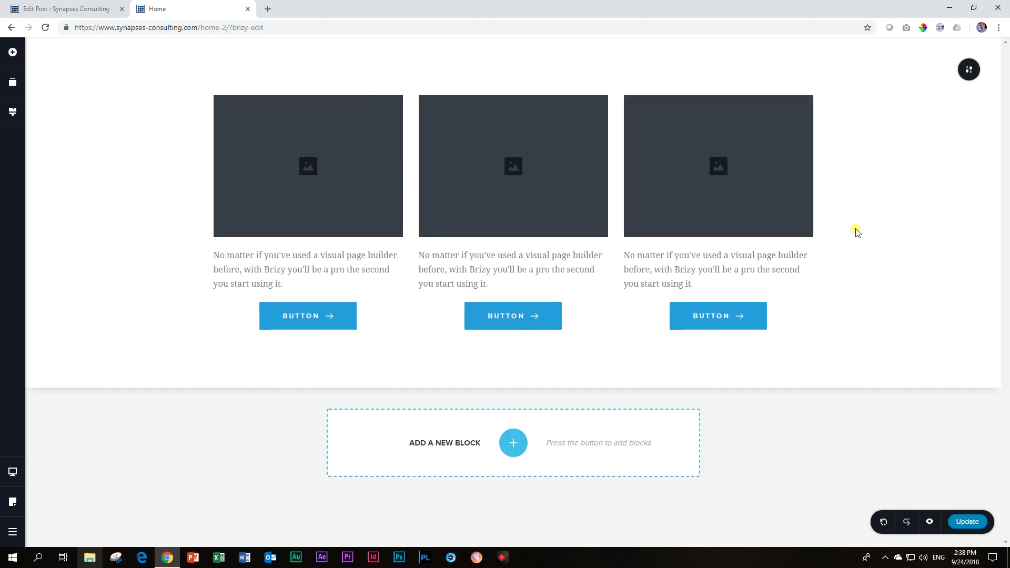
left_click(371, 187)
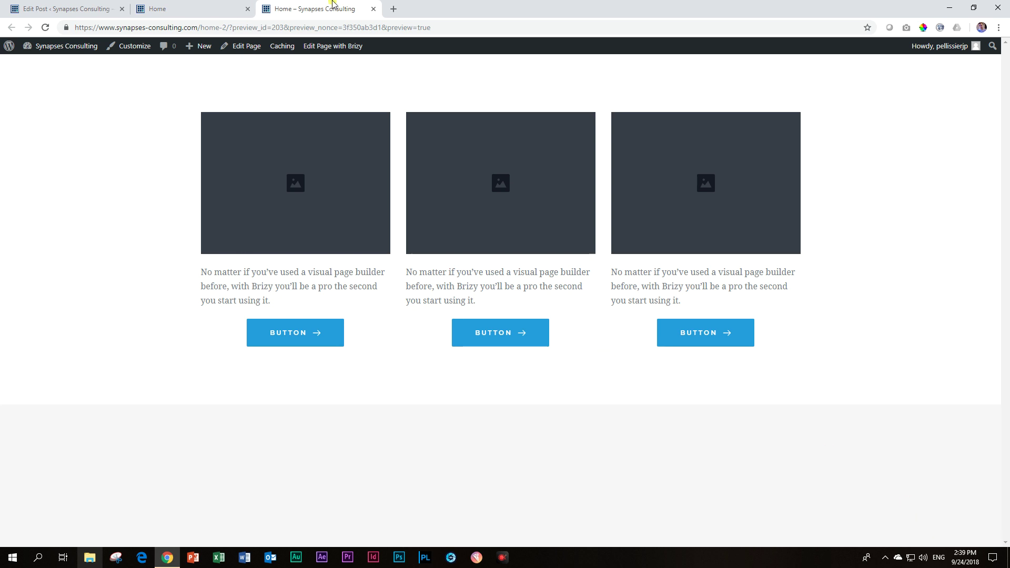
Set the post card image to the dynamic Featured Image source
left_click(375, 9)
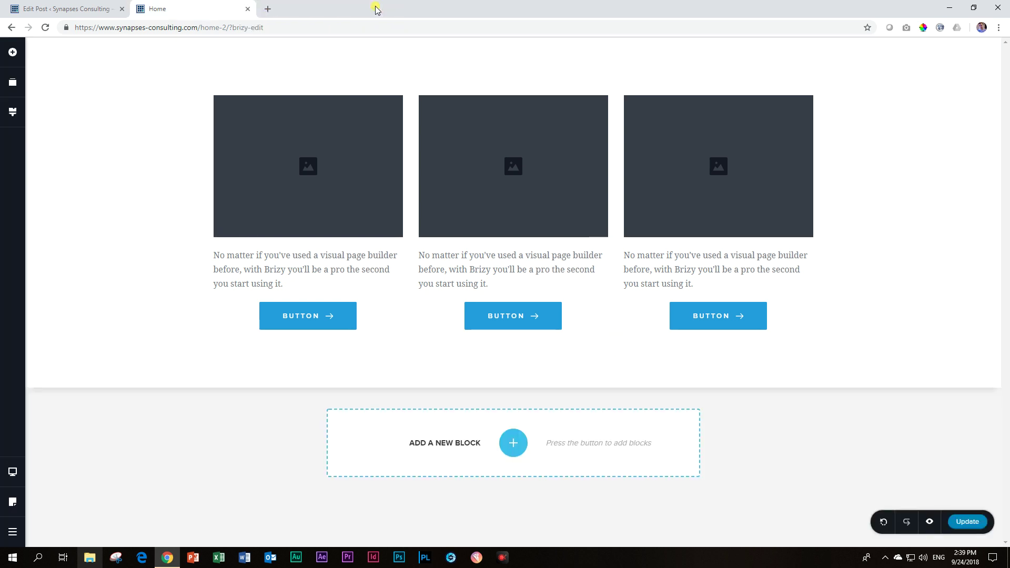
left_click(324, 172)
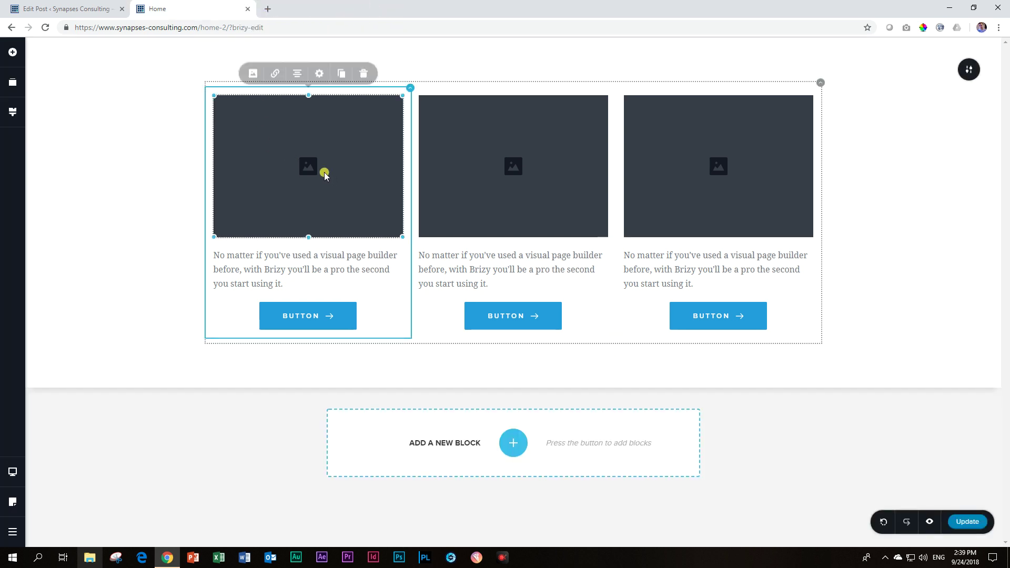
left_click(261, 72)
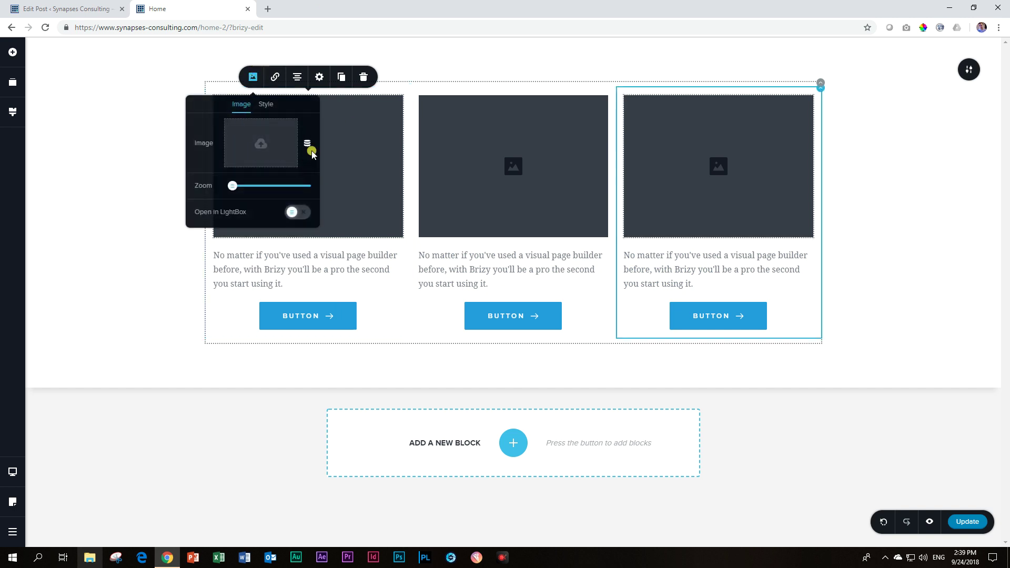
left_click(307, 149)
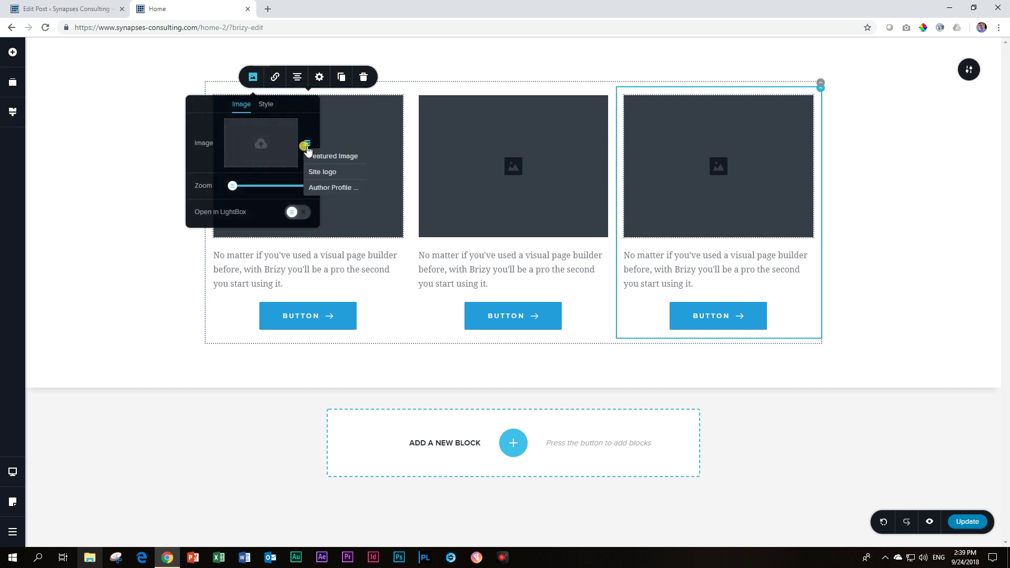
left_click(311, 155)
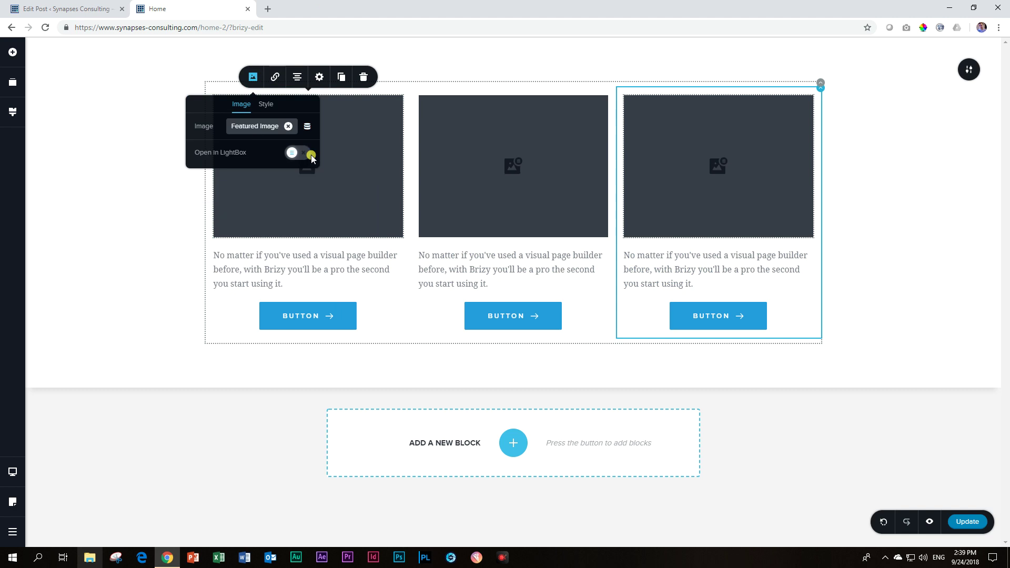
left_click(325, 182)
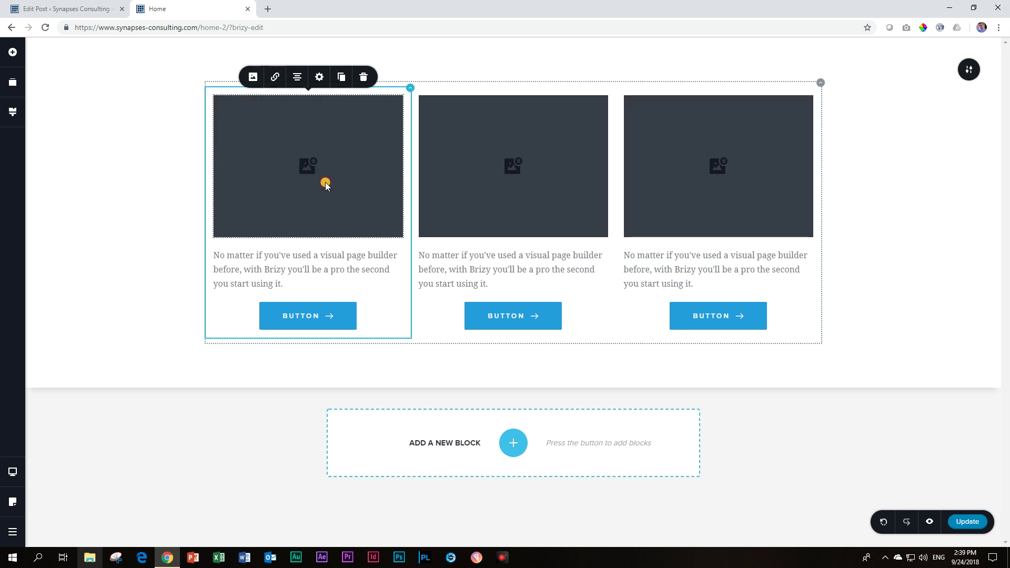
Replace the sample paragraph with the #Post Title dynamic field
left_click(304, 263)
triple_click(305, 265)
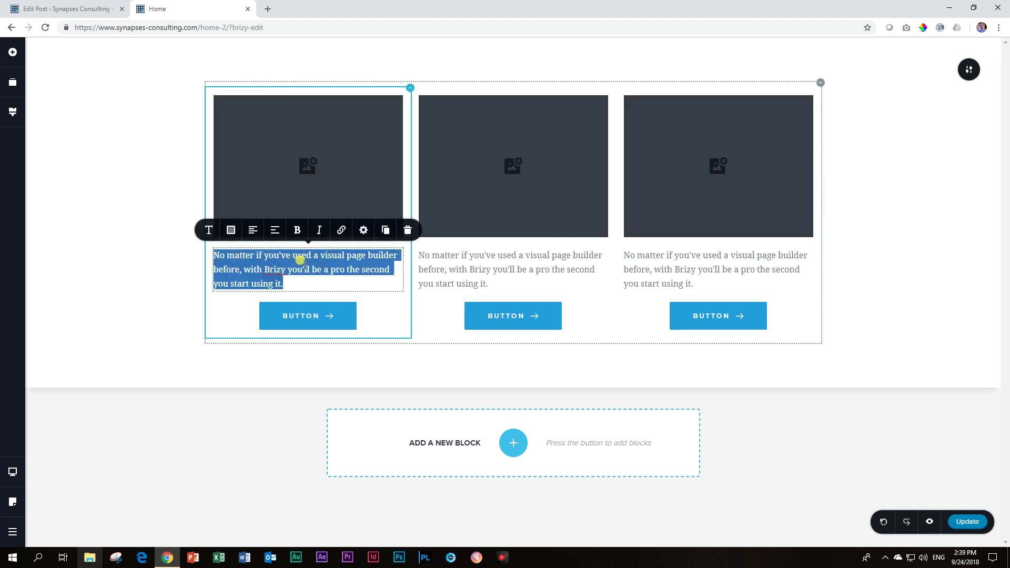
key("BackSpace")
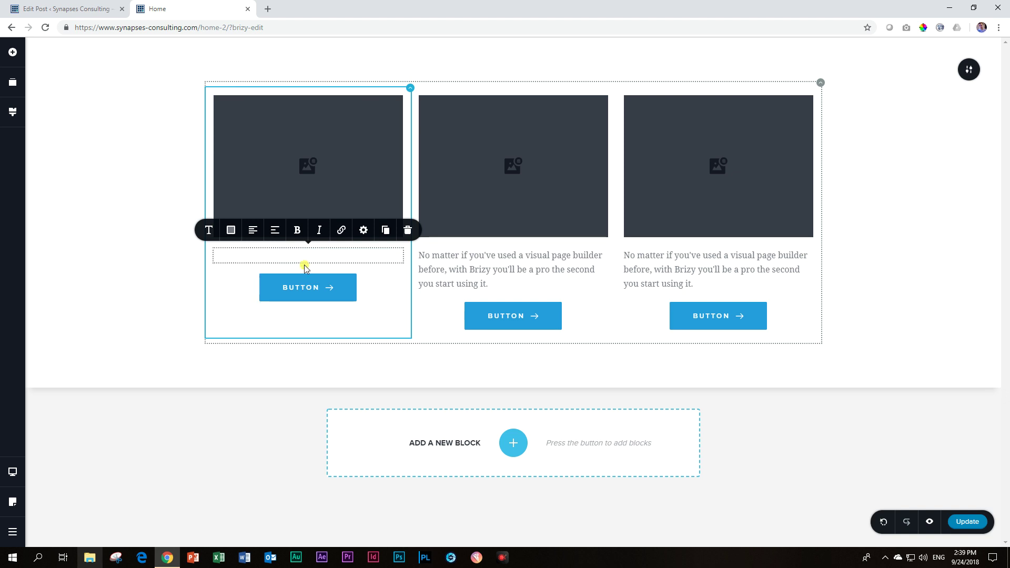
type("#")
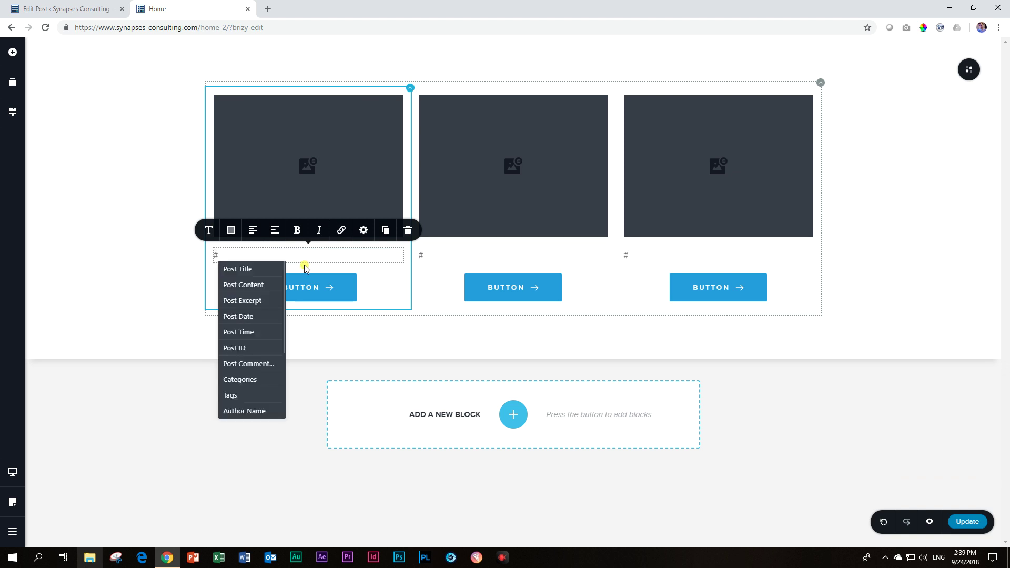
left_click(267, 270)
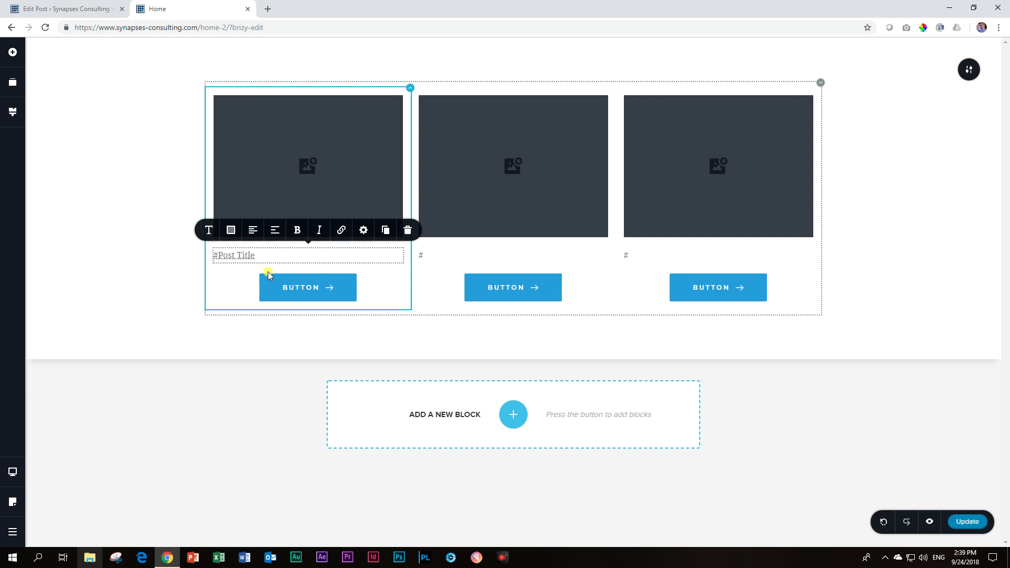
Style the post title as a centred, blue Heading 2
left_click(209, 230)
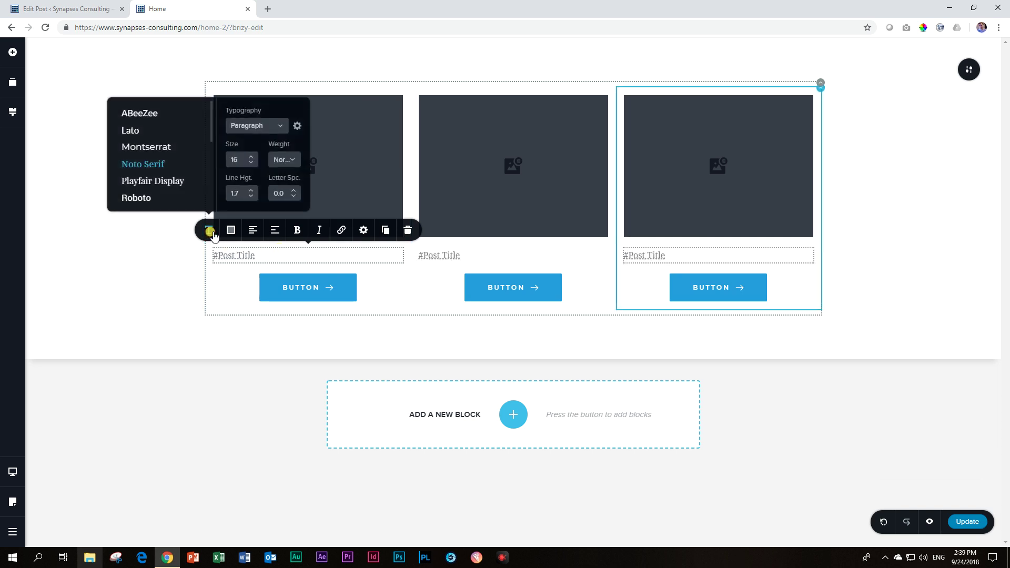
left_click(245, 127)
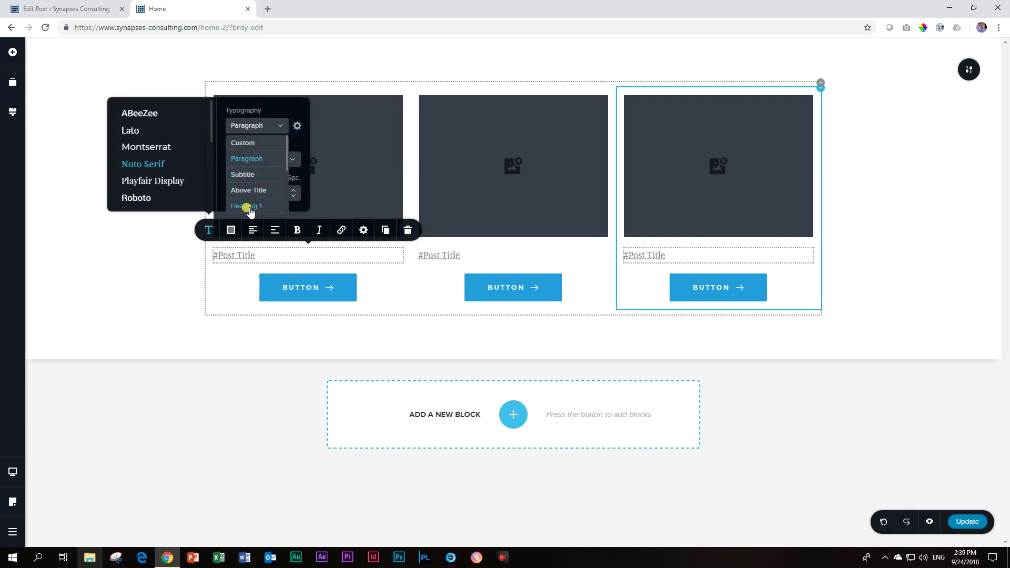
scroll(249, 206, "down", 2)
left_click(252, 181)
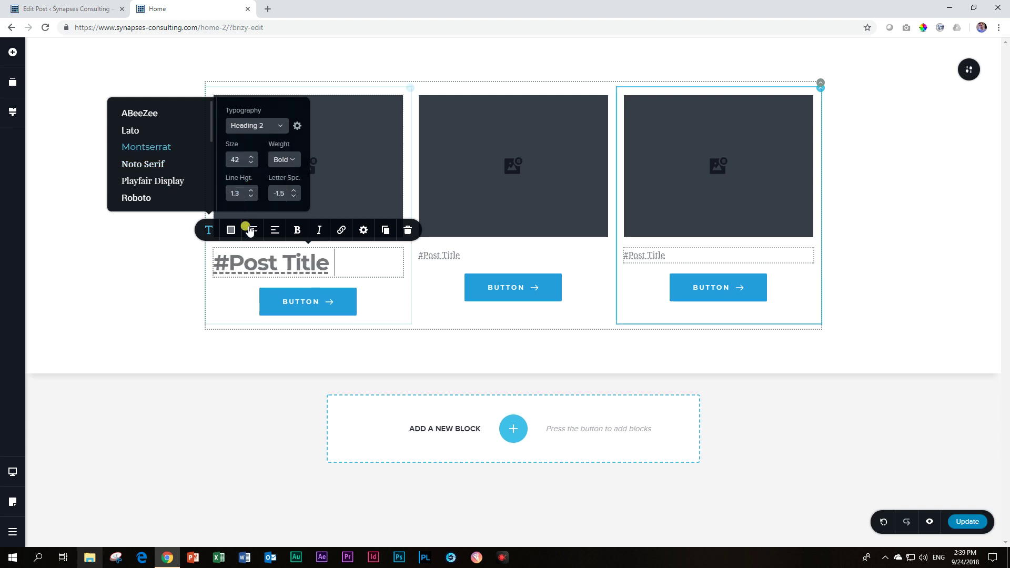
left_click(253, 231)
left_click(230, 229)
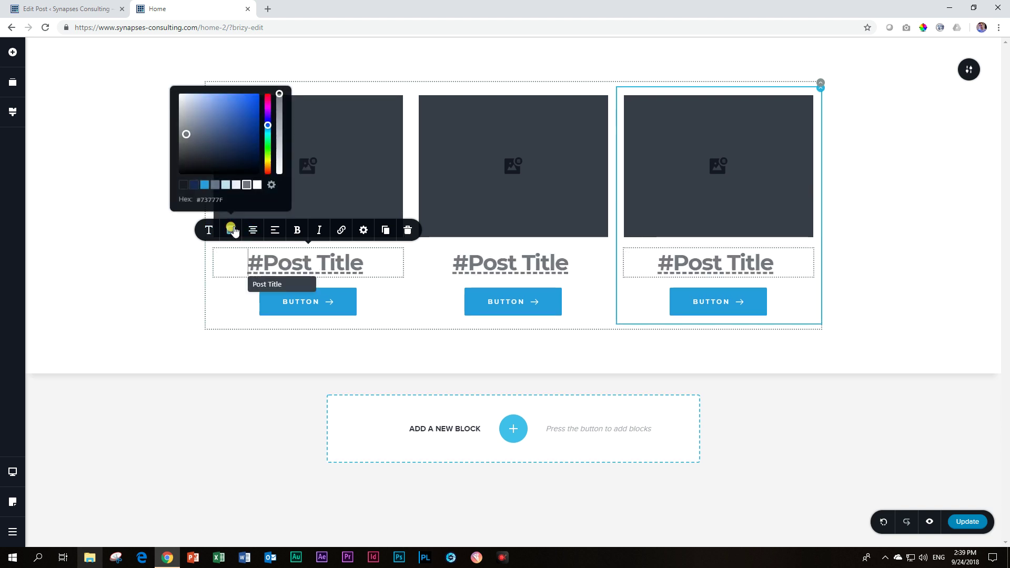
left_click(203, 189)
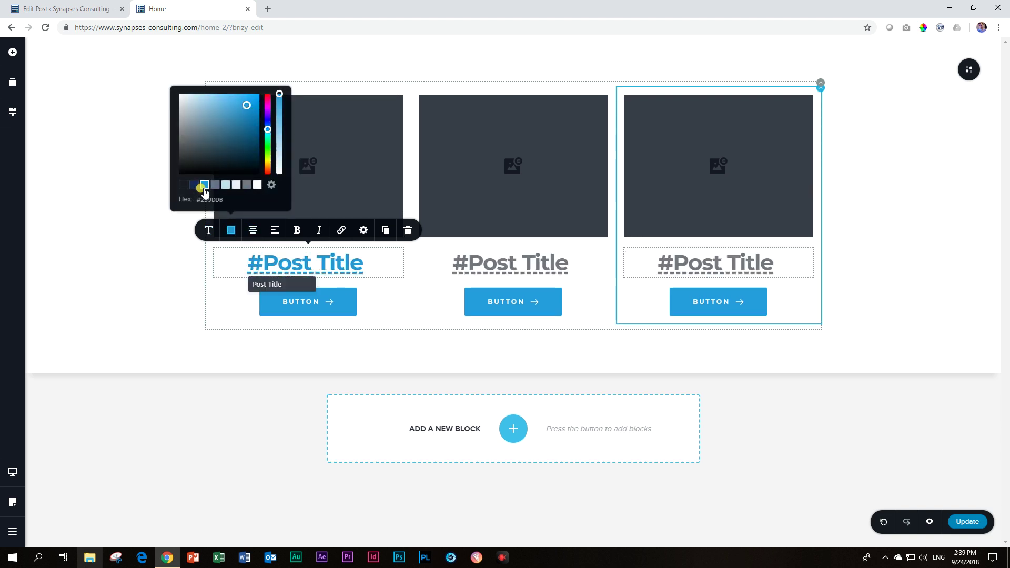
left_click(387, 263)
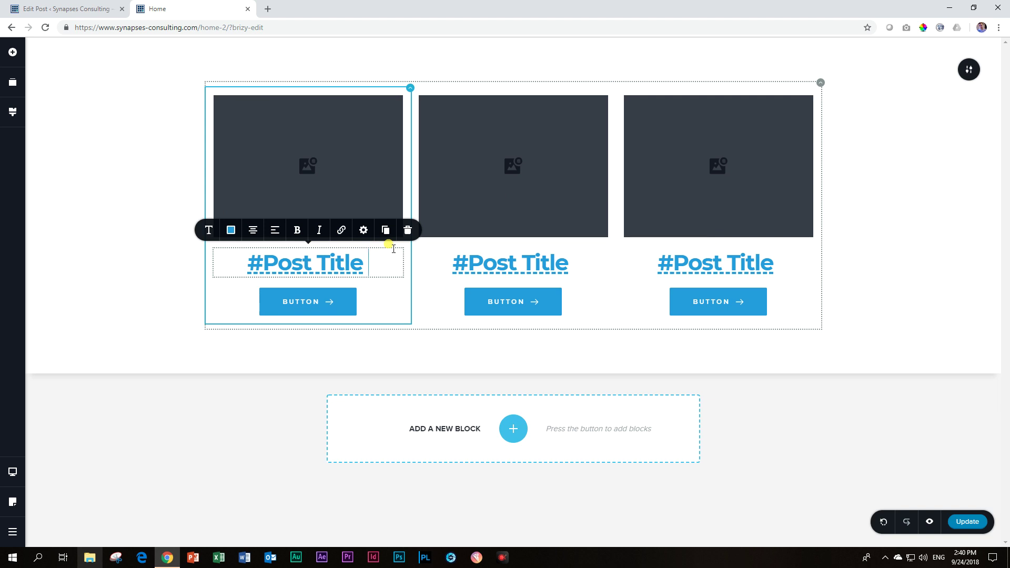
Link the post-card button to its Post URL in a new tab, then save with Update
left_click(829, 455)
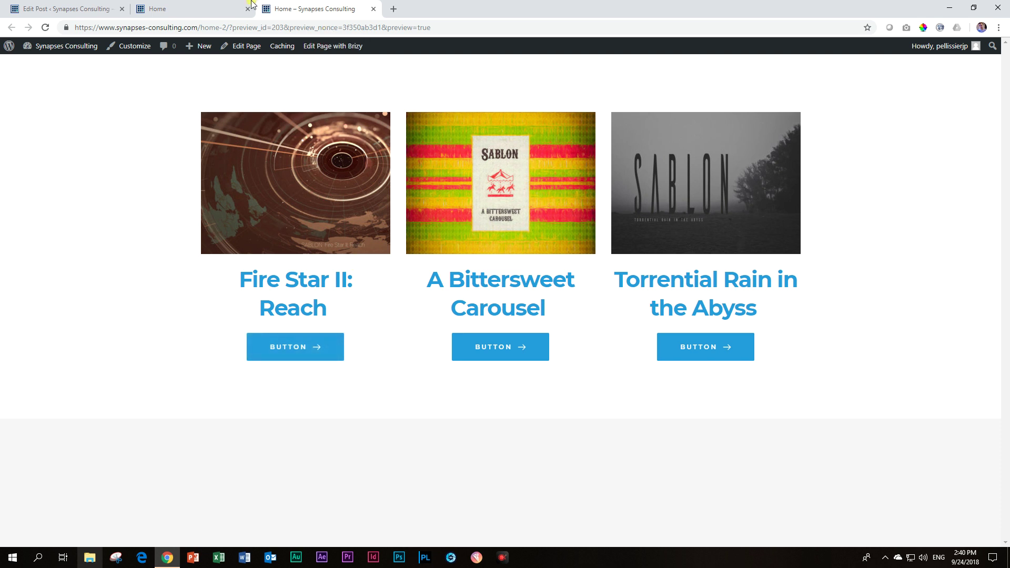
left_click(230, 4)
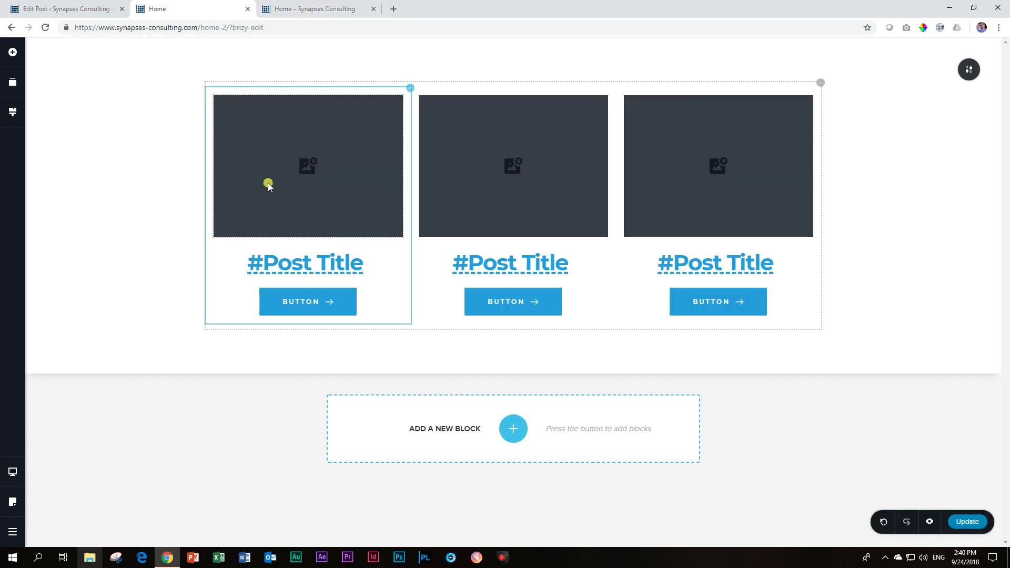
left_click(289, 296)
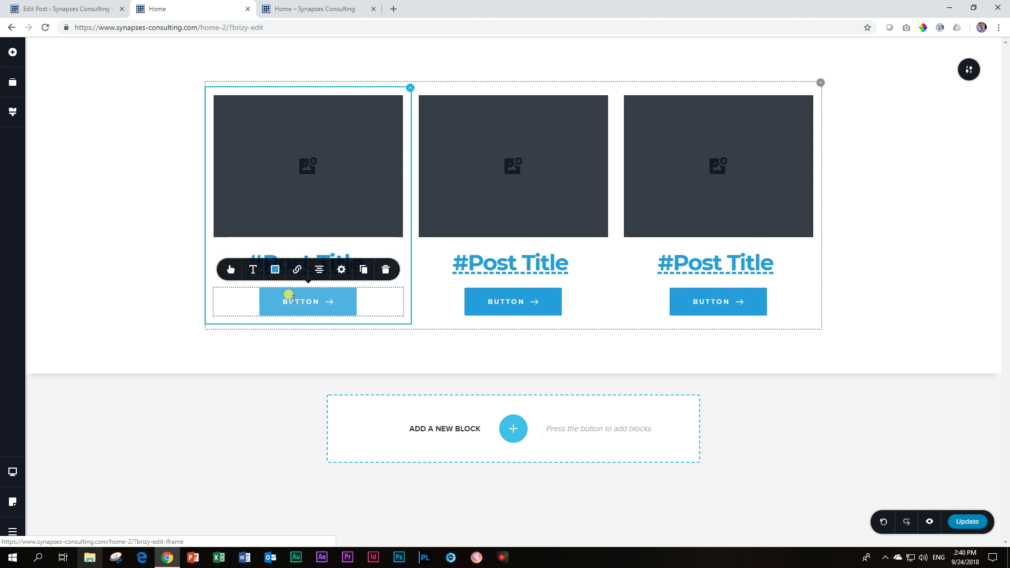
left_click(296, 269)
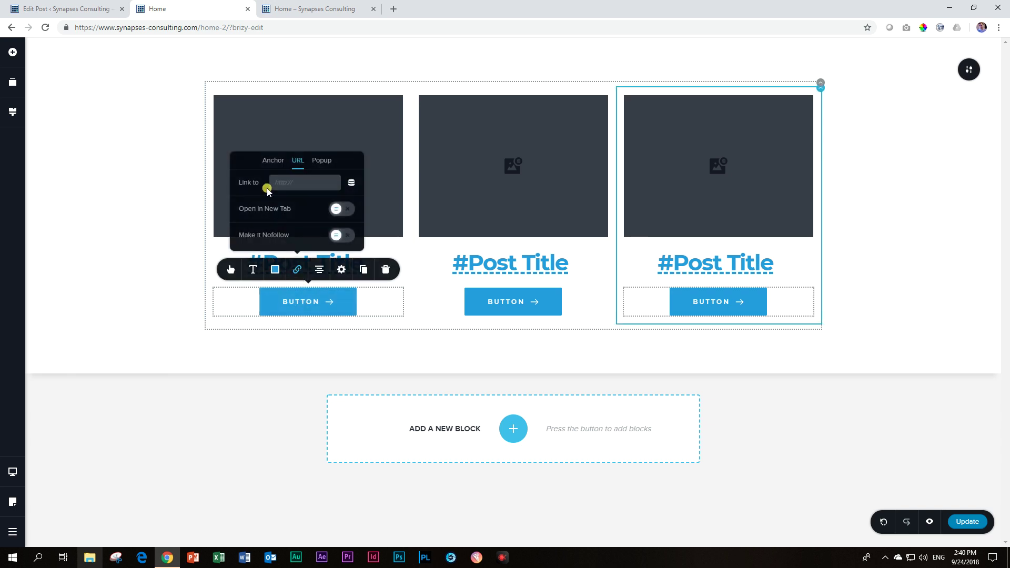
left_click(352, 185)
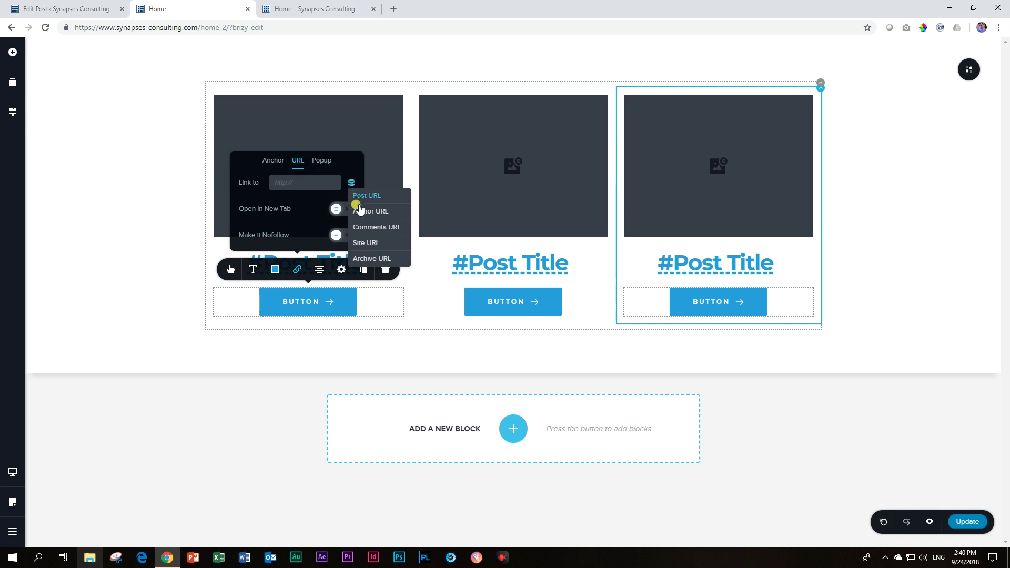
left_click(362, 202)
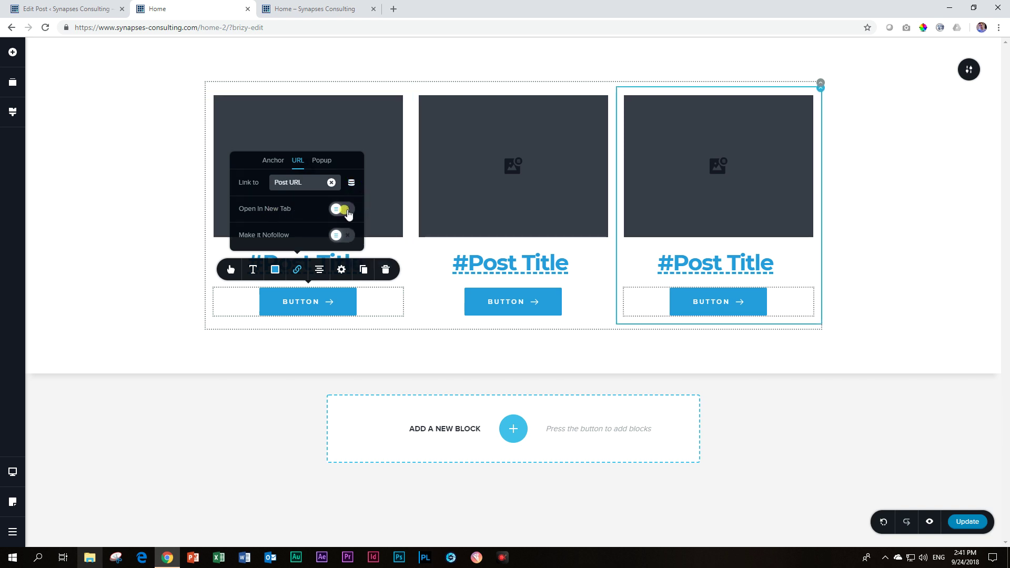
left_click(347, 210)
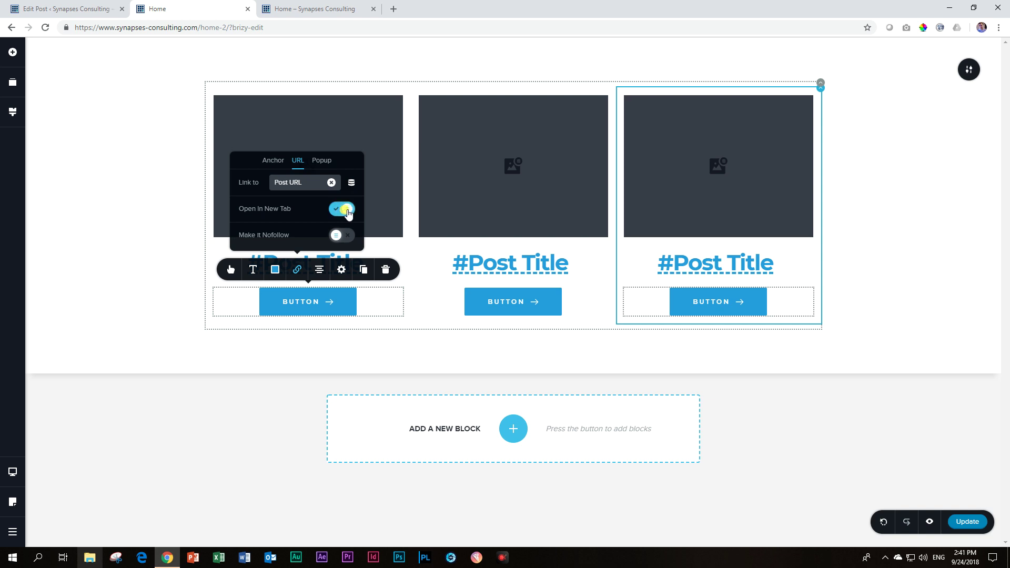
left_click(408, 338)
left_click(953, 522)
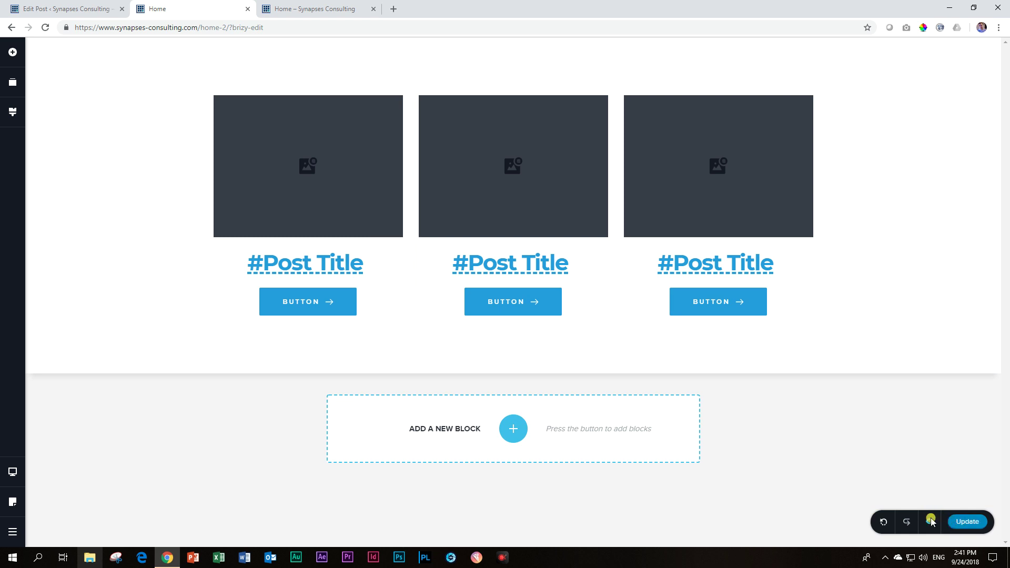
left_click(930, 521)
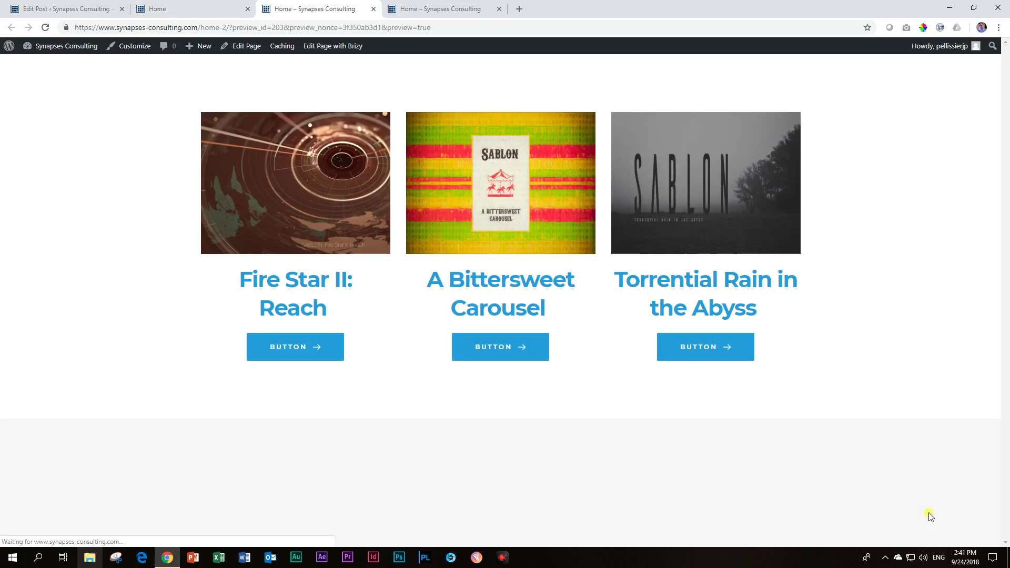
left_click(292, 352)
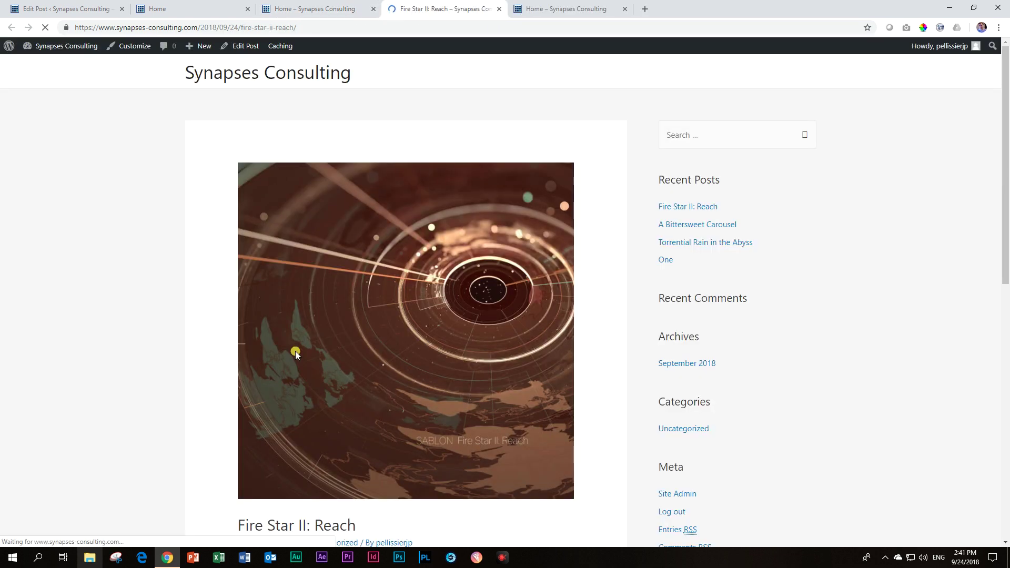
left_click(356, 8)
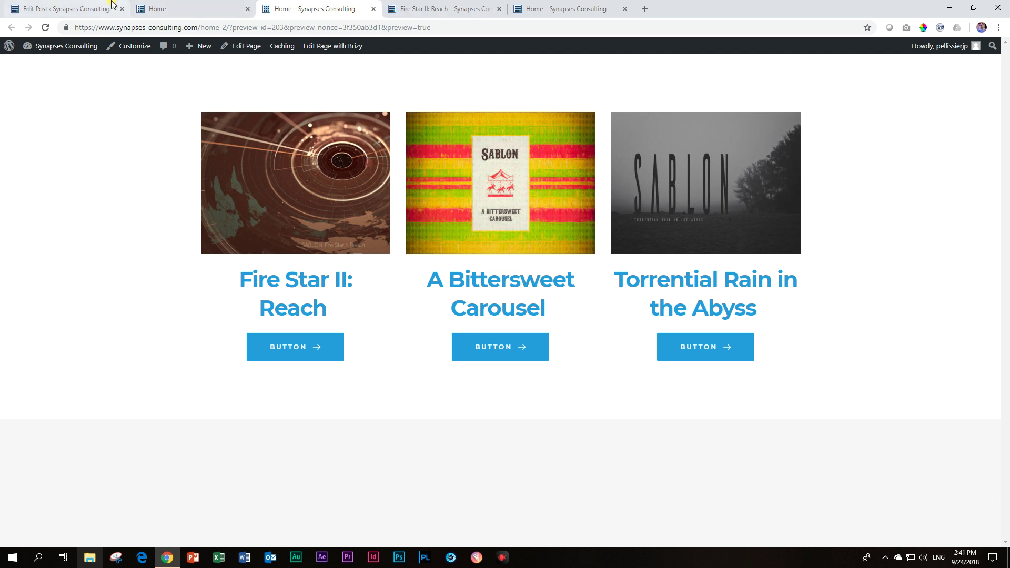
left_click(178, 8)
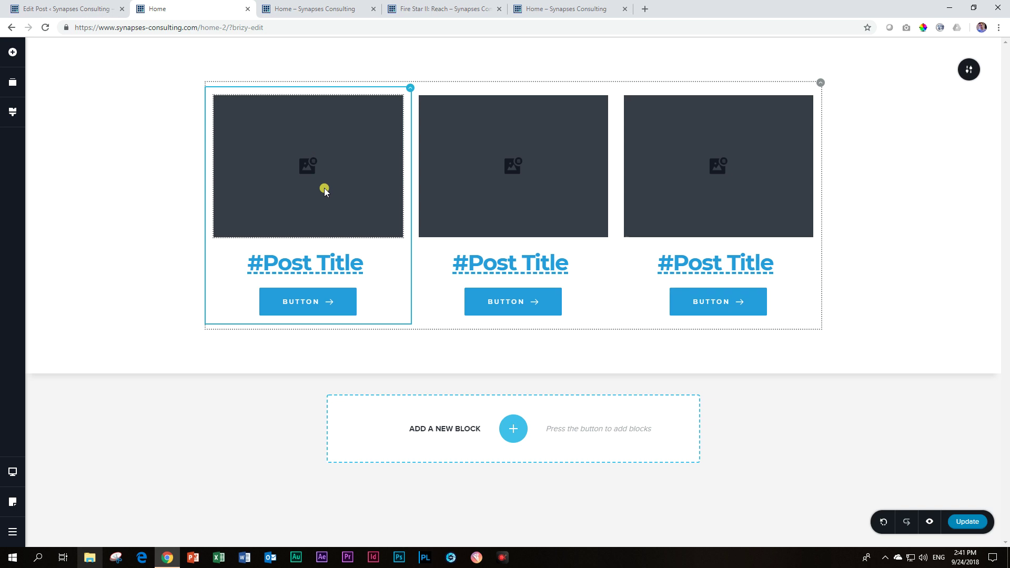
Add a Text element under the post title showing the #Post Date field
left_click(13, 53)
left_click_drag(63, 101, 286, 284)
left_click(293, 300)
triple_click(290, 301)
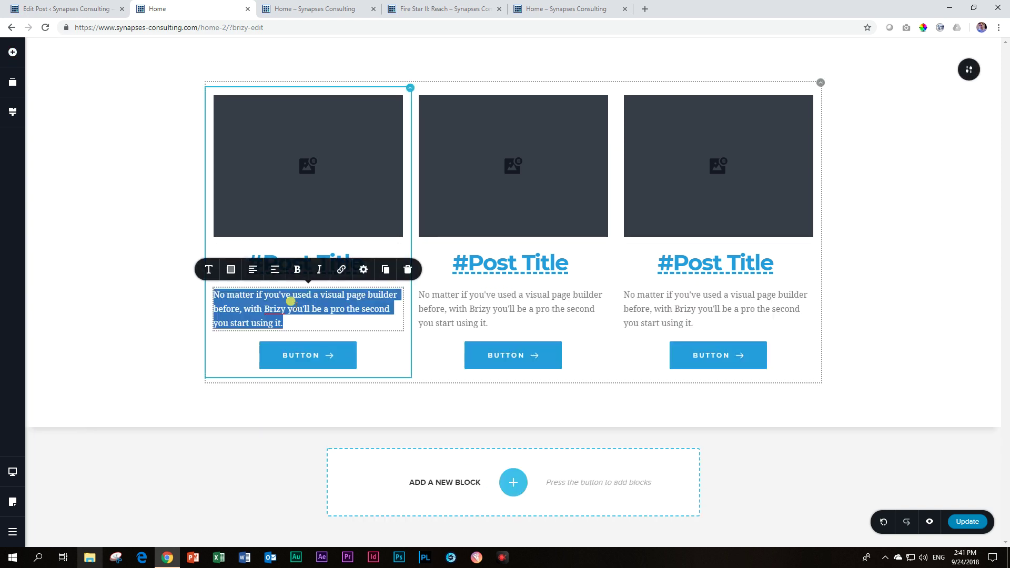
type("#")
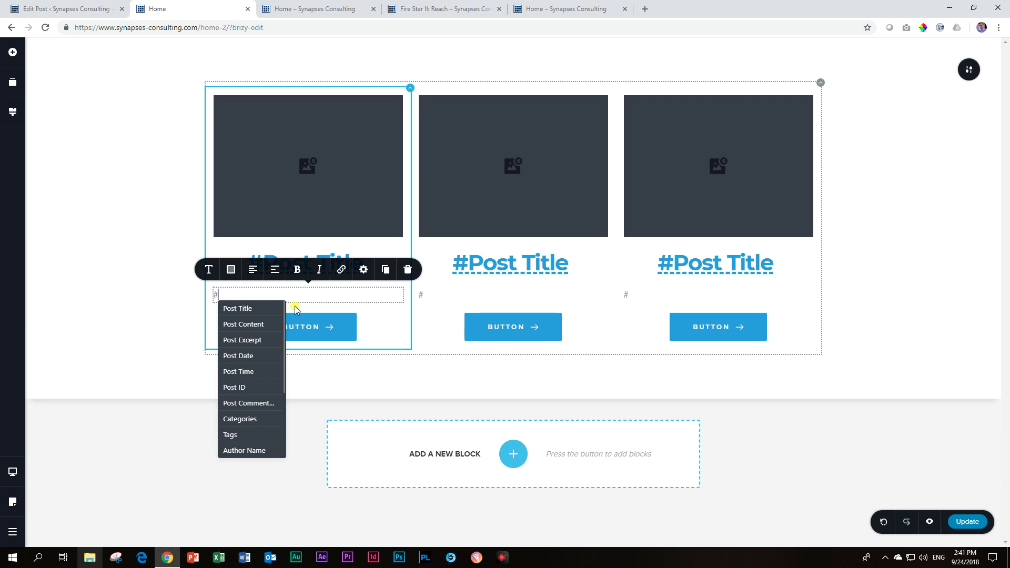
left_click(255, 356)
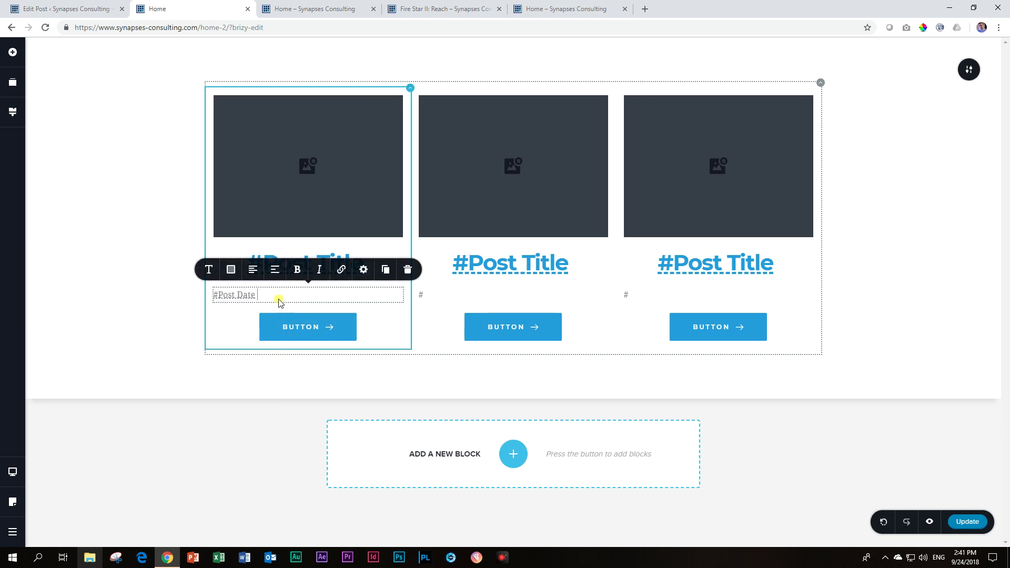
Style the post date as Subtitle, italic, pink and centred
left_click(206, 271)
left_click(266, 166)
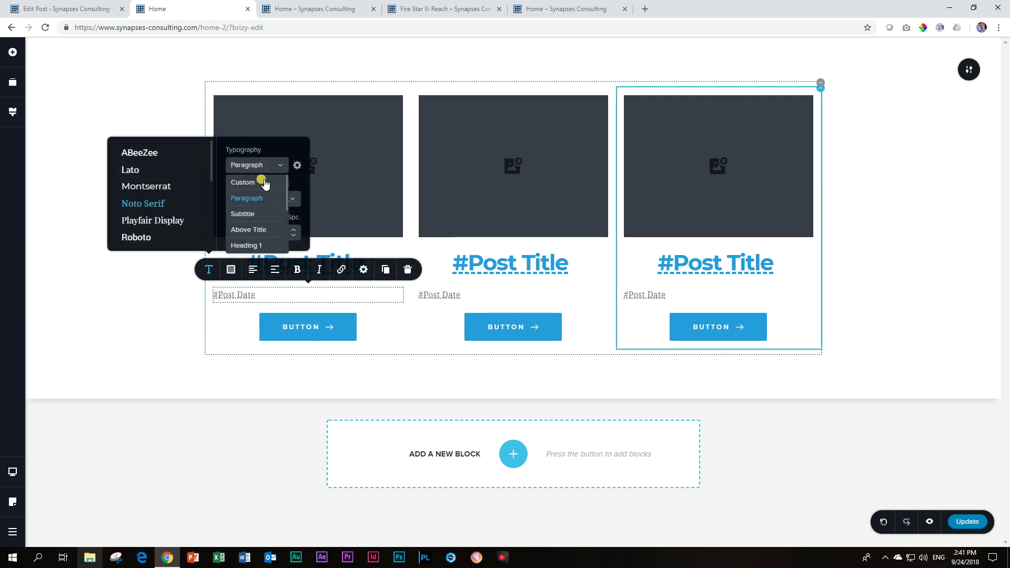
left_click(260, 219)
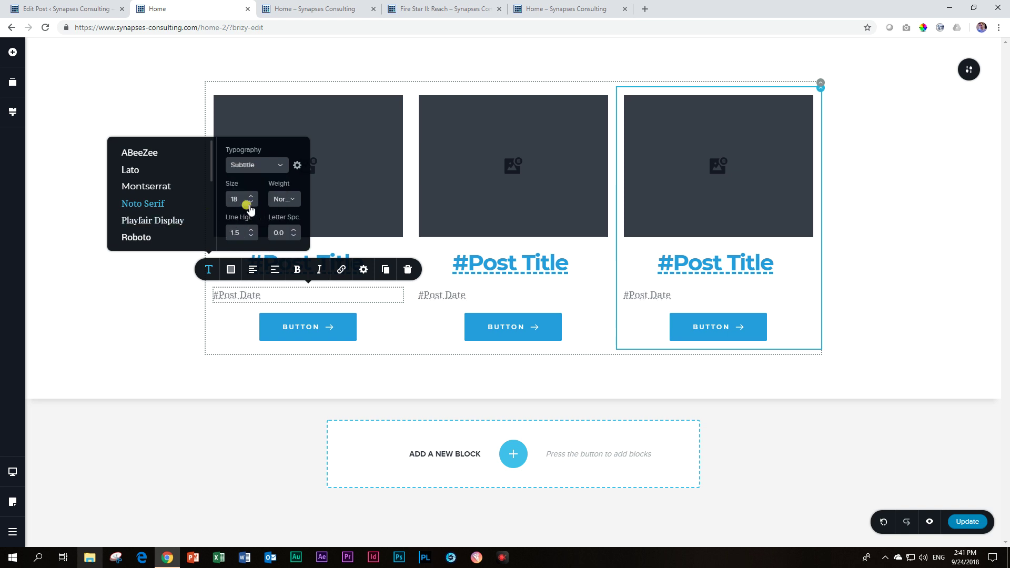
left_click(318, 270)
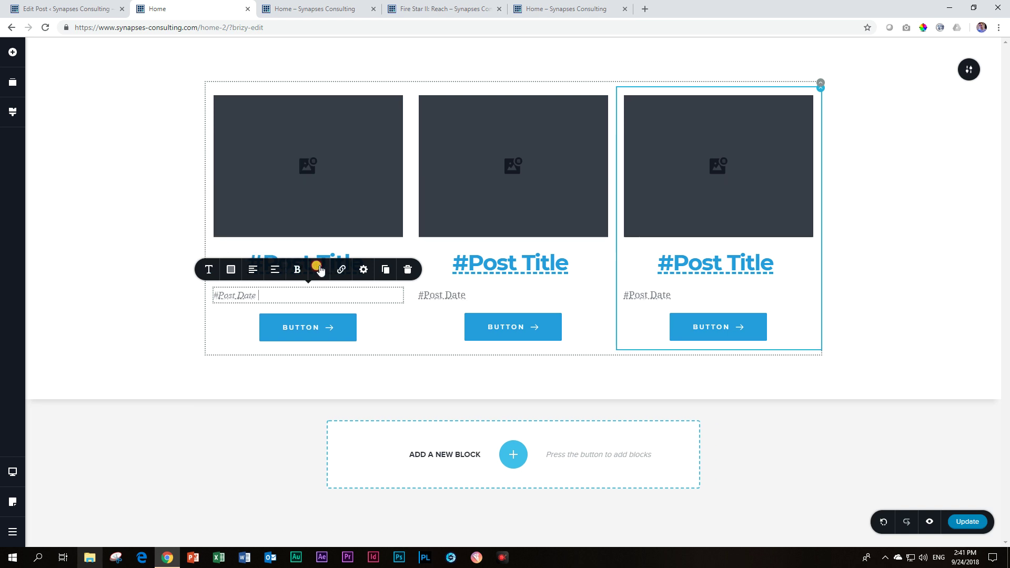
left_click(230, 269)
left_click_drag(267, 165, 268, 145)
left_click(241, 135)
left_click(250, 270)
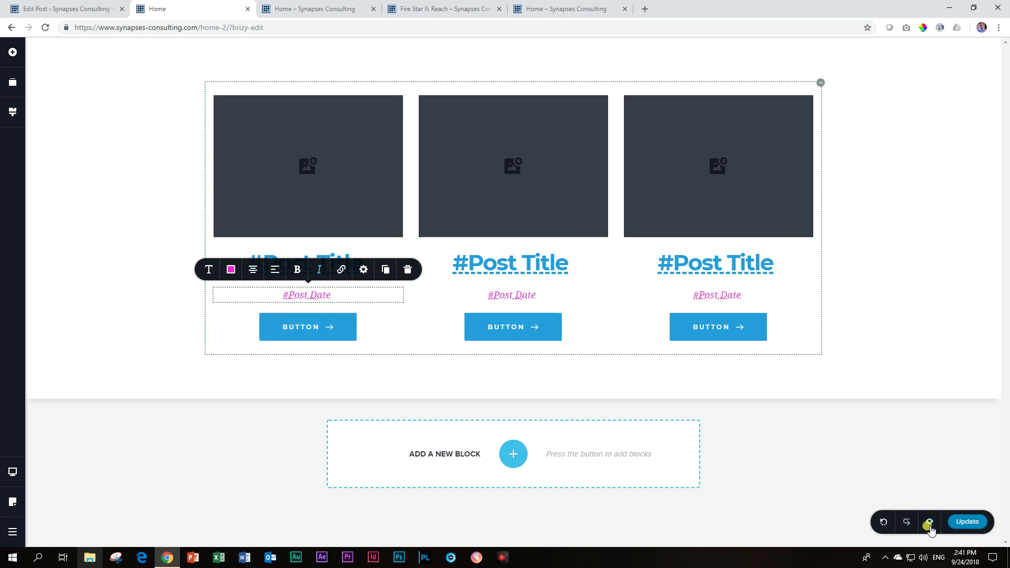
Save the page with Update, check the dates in preview, and return to the Home editor
left_click(967, 521)
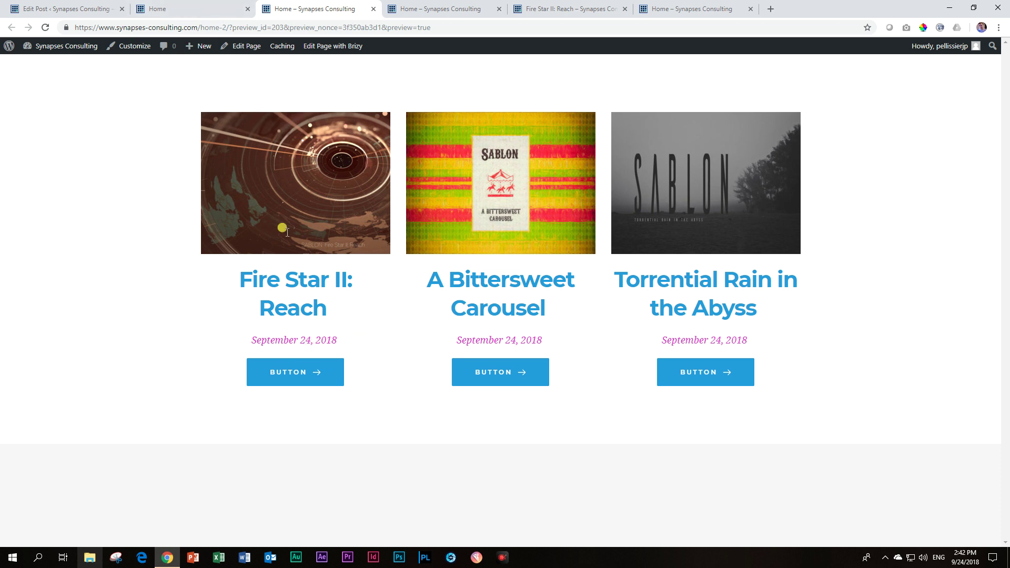
left_click(200, 7)
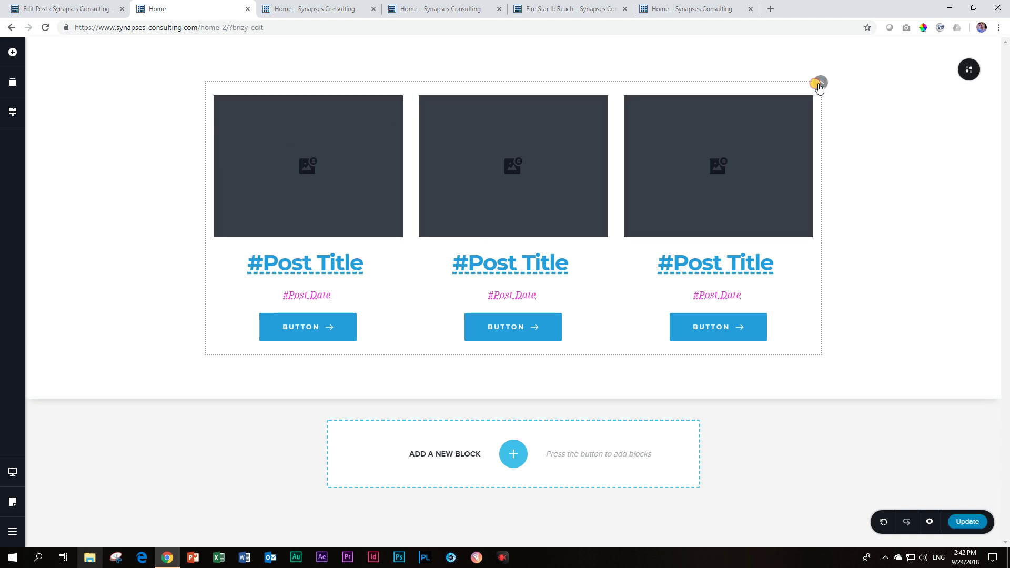
Set the Posts element grid to 2 columns and 2 rows, showing four cards
left_click(819, 84)
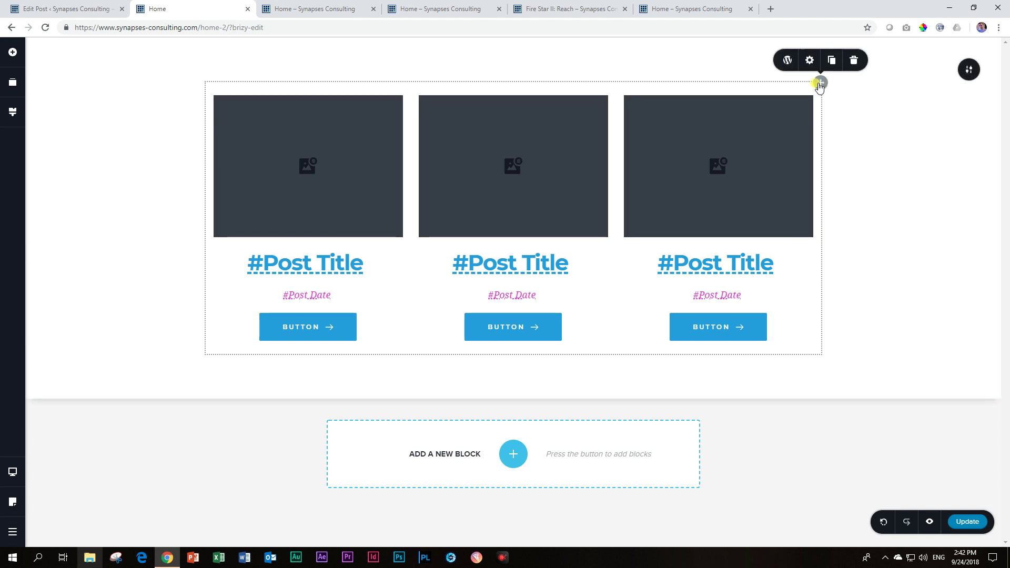
left_click(791, 61)
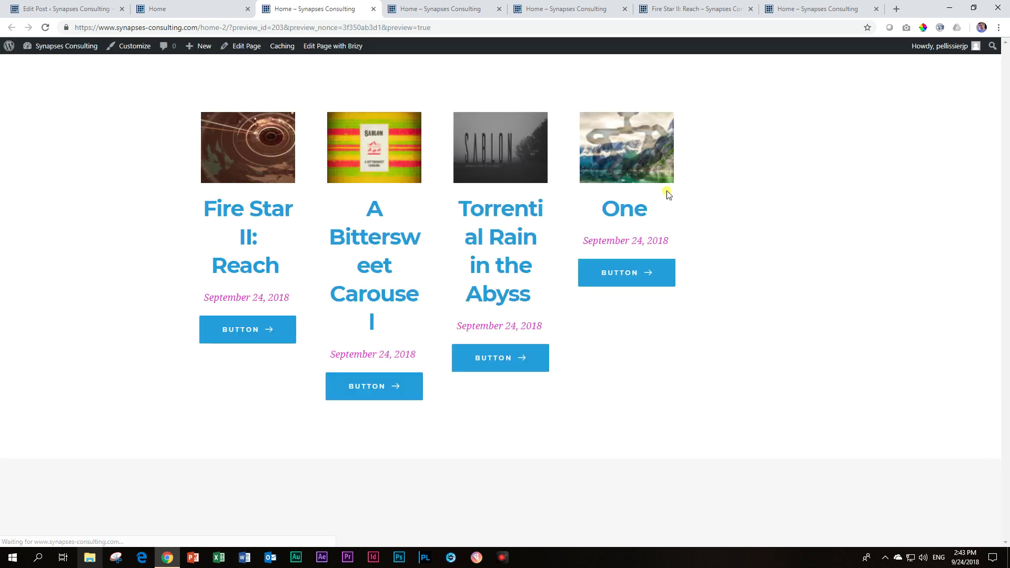
left_click(372, 9)
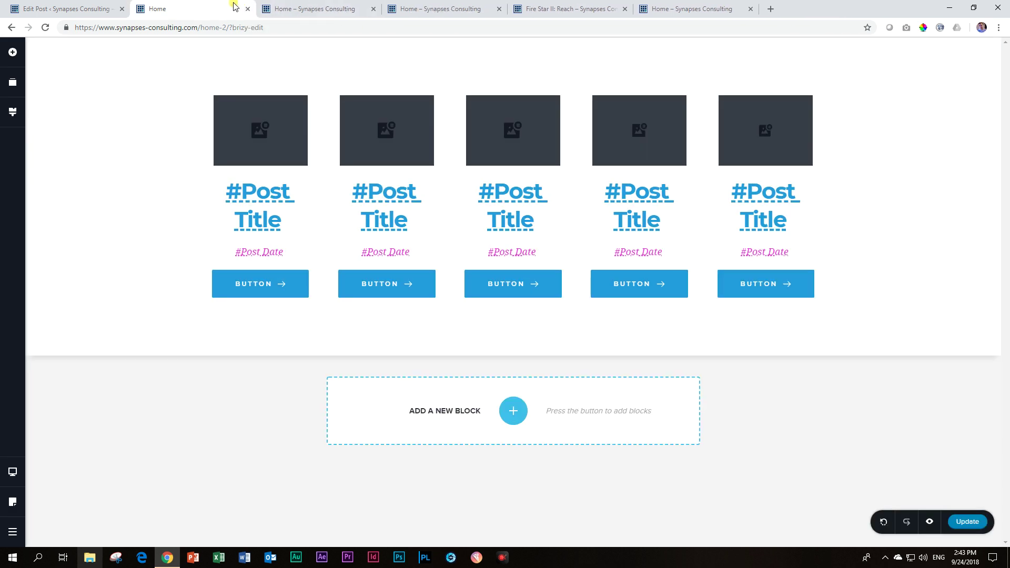
left_click(819, 82)
left_click(785, 59)
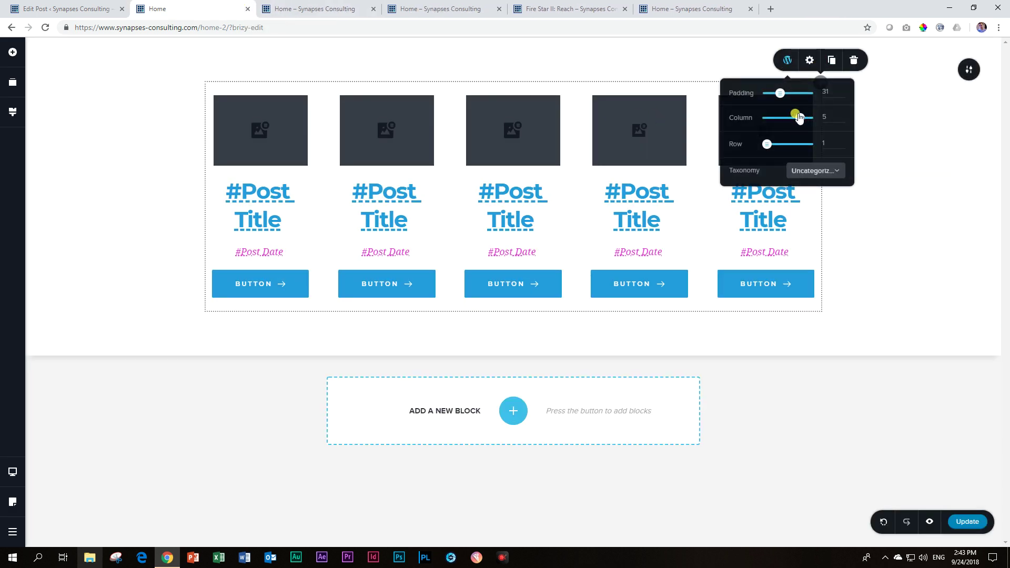
left_click_drag(799, 117, 771, 144)
left_click(817, 170)
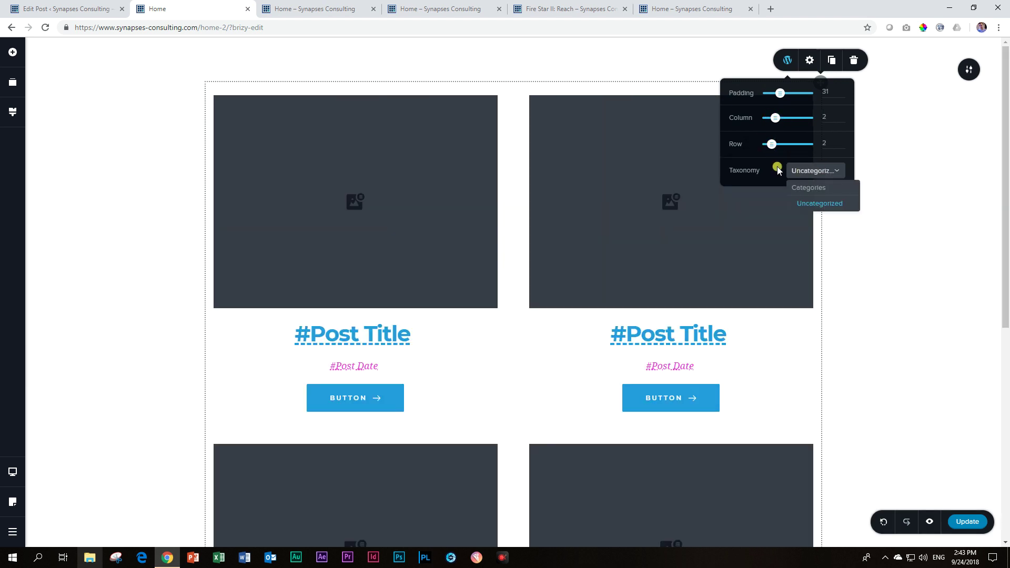
left_click(902, 160)
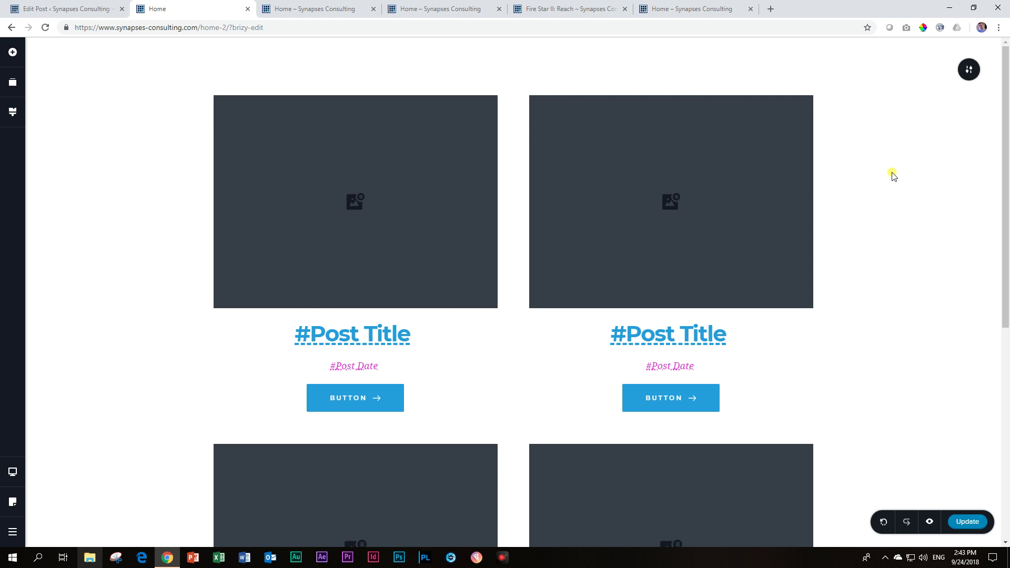
scroll(893, 176, "down", 4)
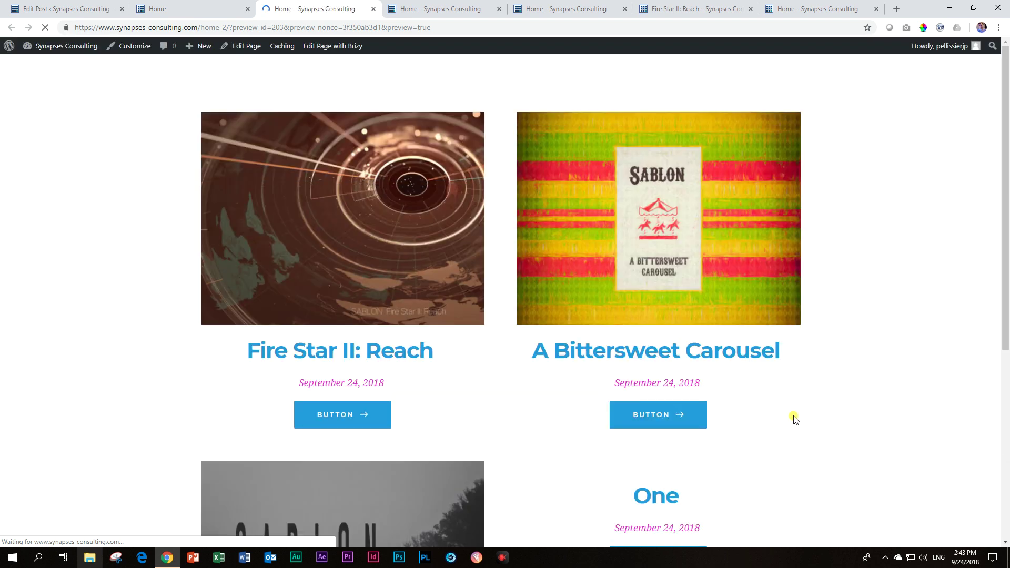
scroll(773, 379, "down", 5)
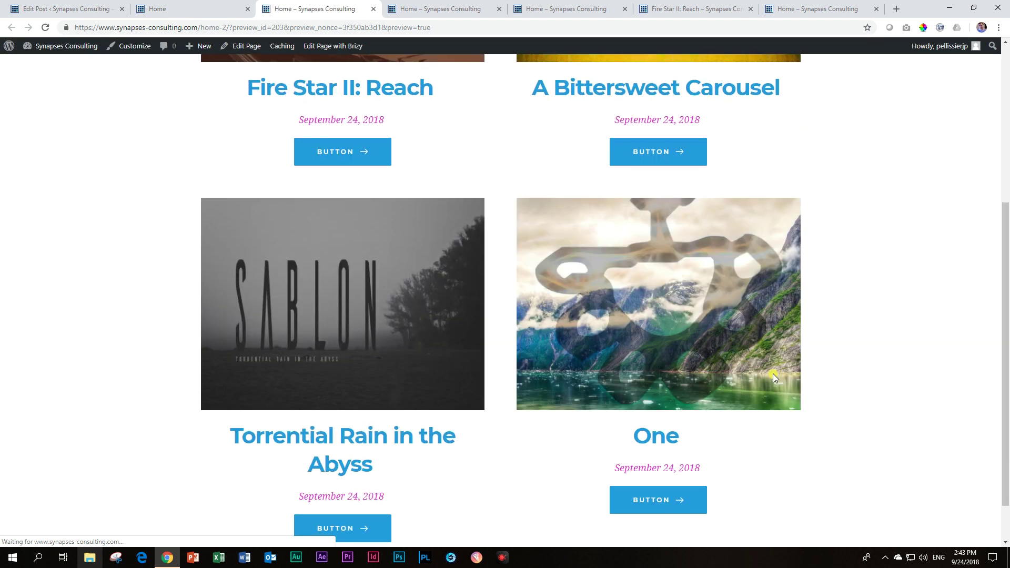
left_click(664, 152)
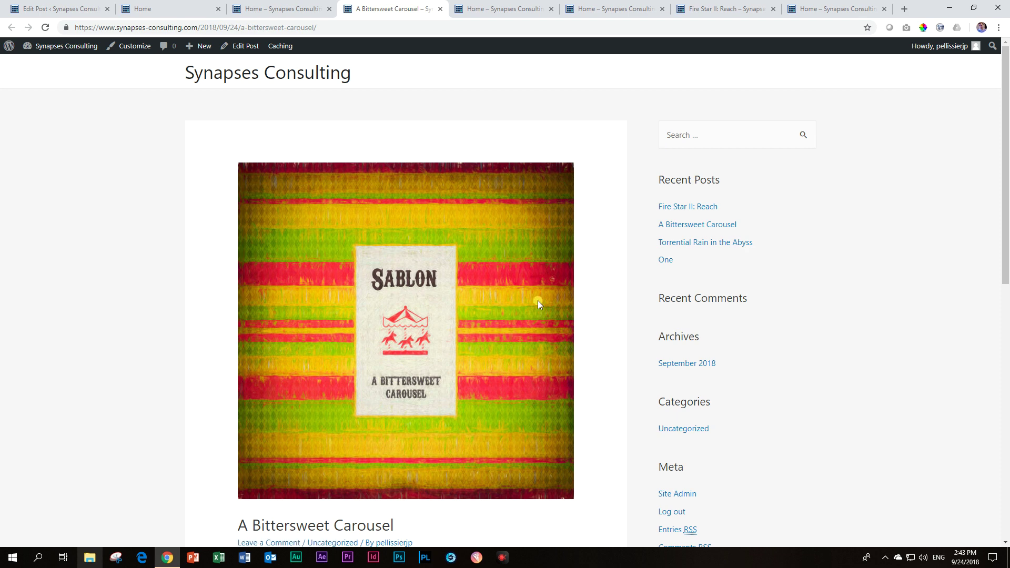
scroll(539, 305, "down", 10)
scroll(545, 311, "up", 10)
left_click(272, 4)
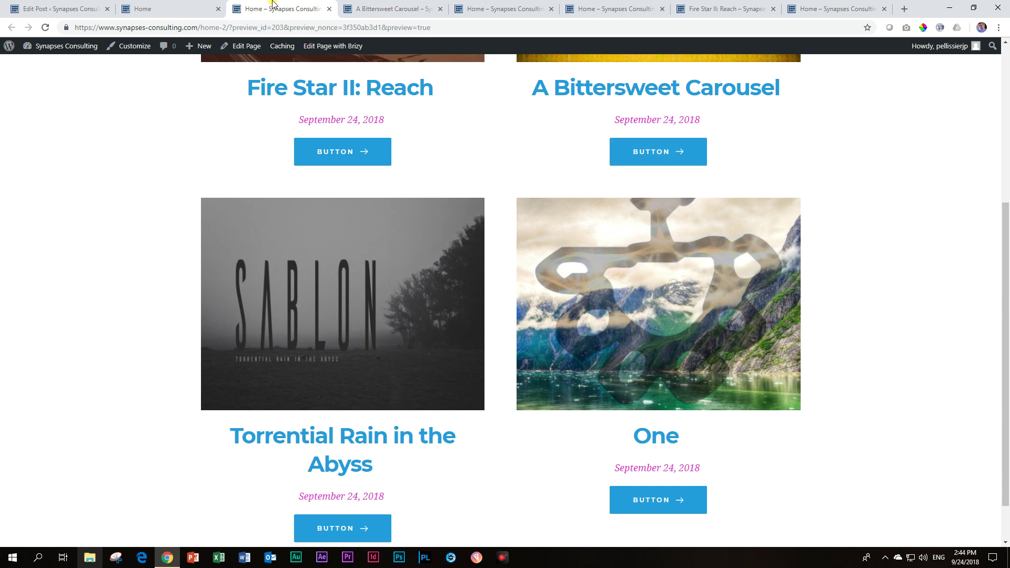
scroll(356, 225, "down", 1)
scroll(359, 226, "up", 5)
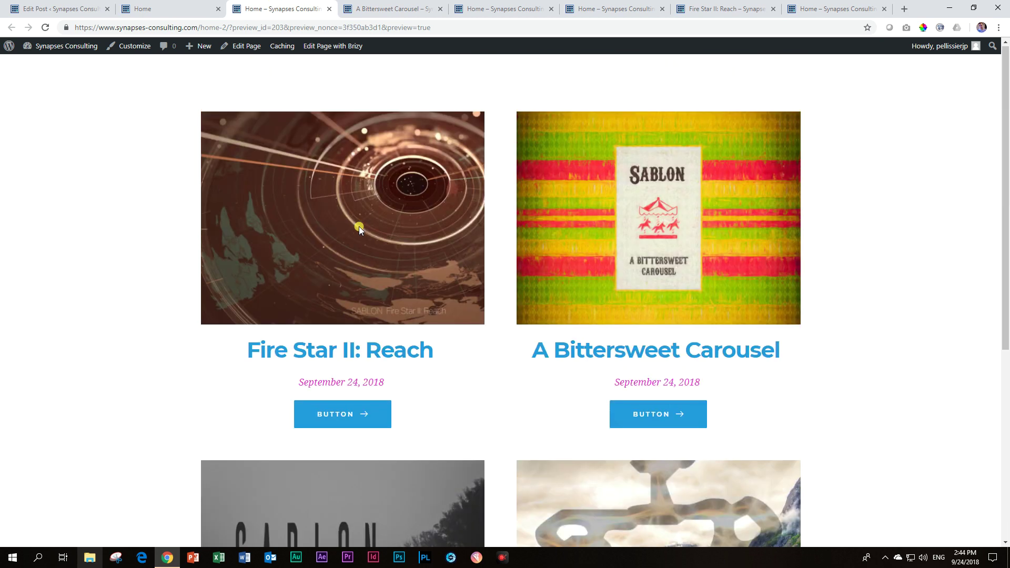
scroll(358, 226, "down", 5)
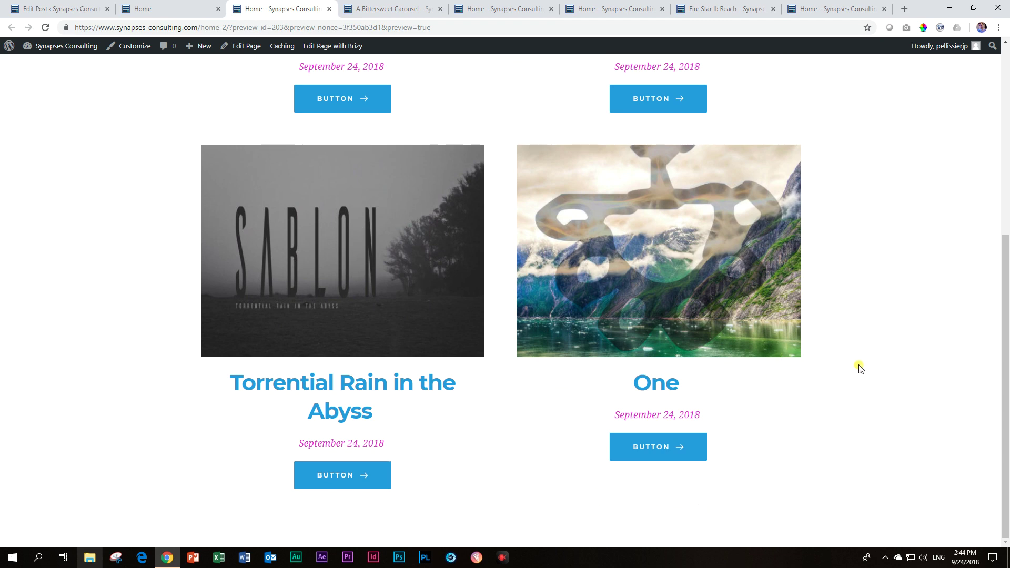
scroll(847, 337, "up", 5)
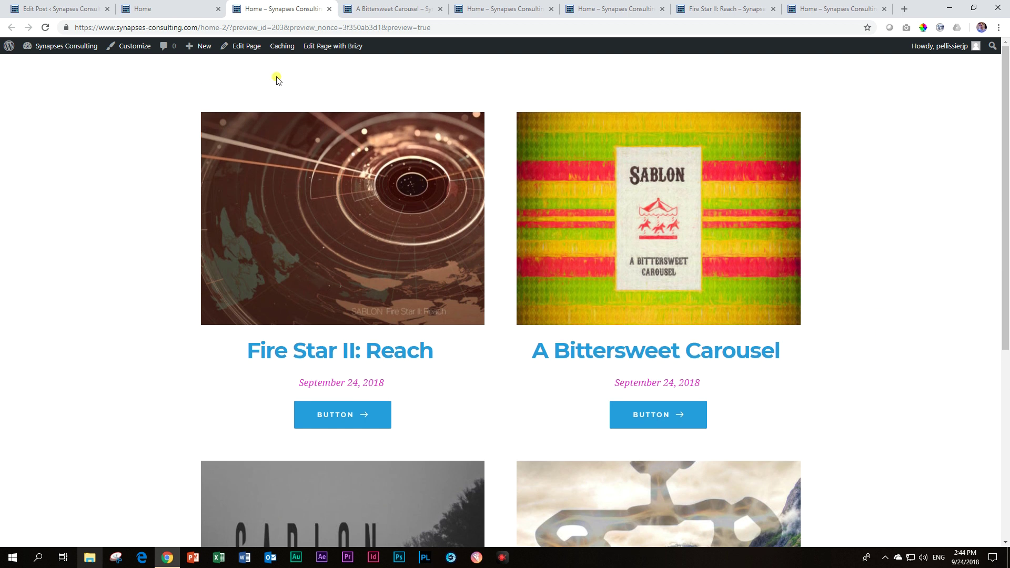
left_click(164, 7)
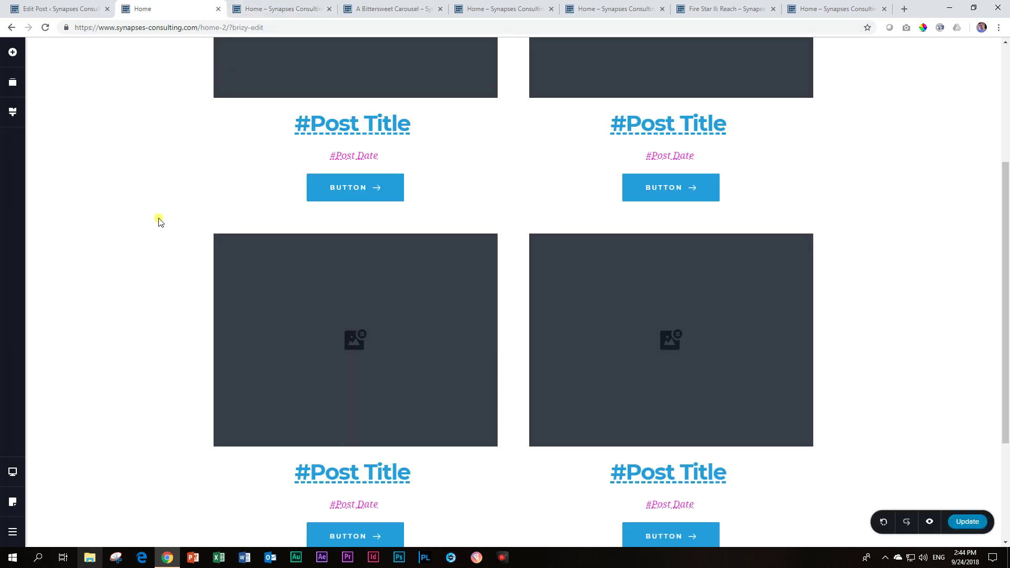